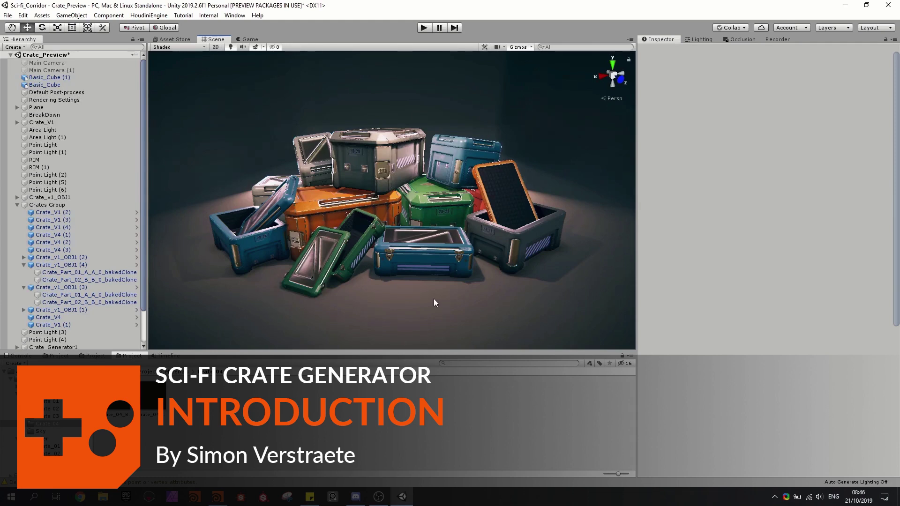
Step: Shift the Crate_04_Green material's Paint Color hue on the open green crate to brown, then return it to green
{"action": "mouse_move", "coordinate": [429, 274]}
{"action": "right_mouse_down", "text": "alt"}
{"action": "mouse_move", "coordinate": [428, 283]}
{"action": "mouse_move", "coordinate": [425, 266]}
{"action": "right_mouse_up", "text": "alt"}
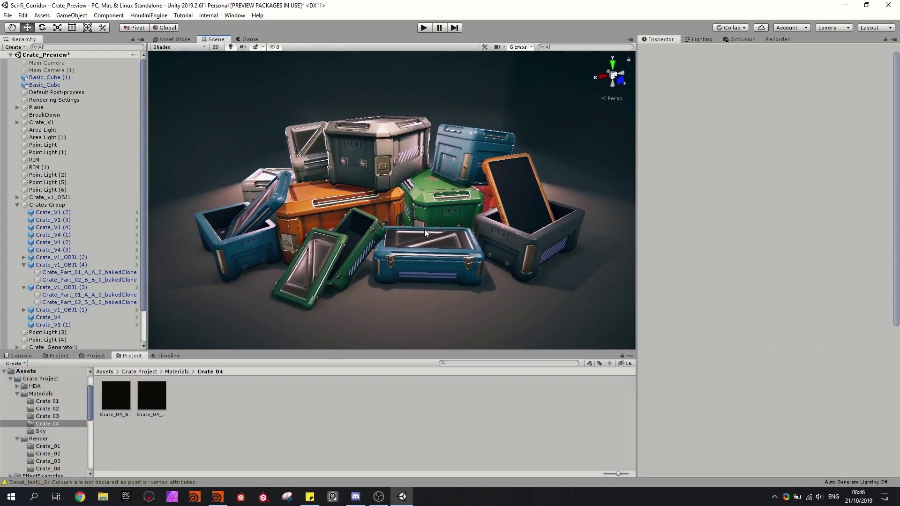
{"action": "key", "text": "w"}
{"action": "right_click_drag", "start_coordinate": [424, 229], "coordinate": [425, 240]}
{"action": "left_click", "coordinate": [359, 235]}
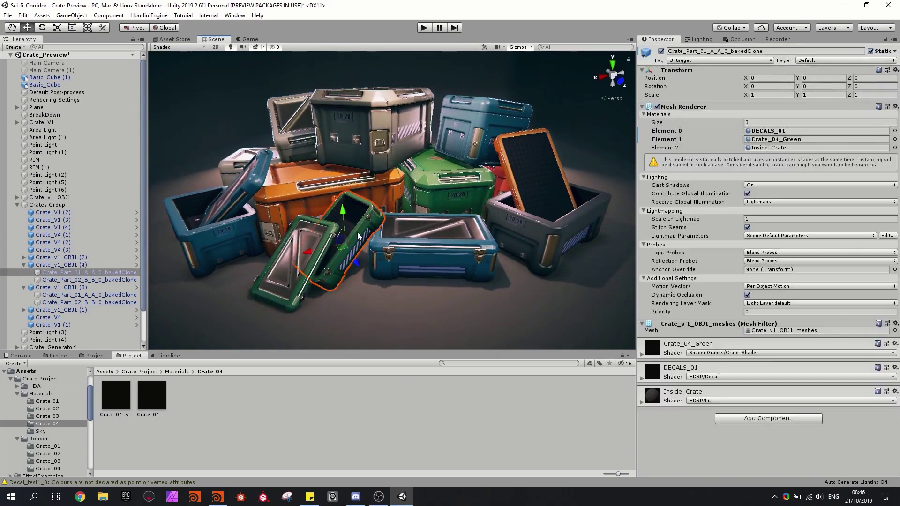
{"action": "left_click", "coordinate": [641, 354]}
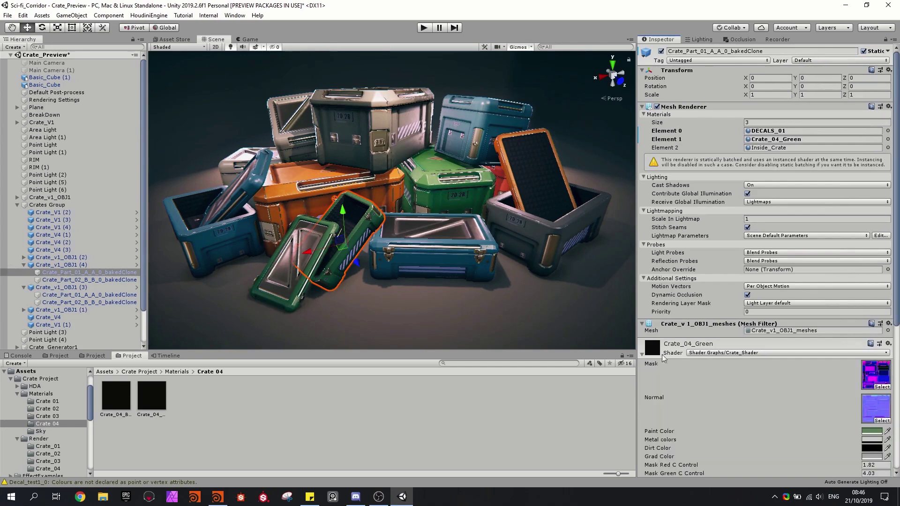
{"action": "left_click", "coordinate": [880, 431]}
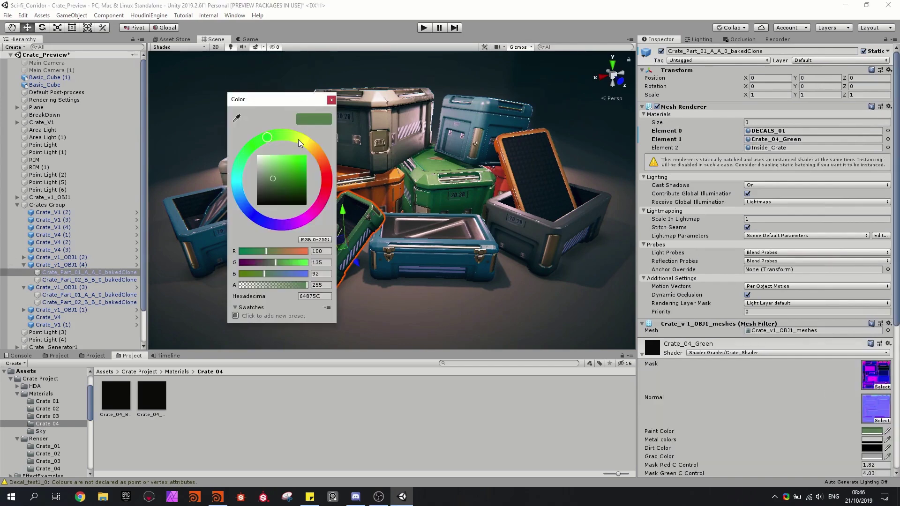
{"action": "left_click_drag", "start_coordinate": [299, 142], "coordinate": [323, 161]}
{"action": "left_click_drag", "start_coordinate": [296, 99], "coordinate": [233, 91]}
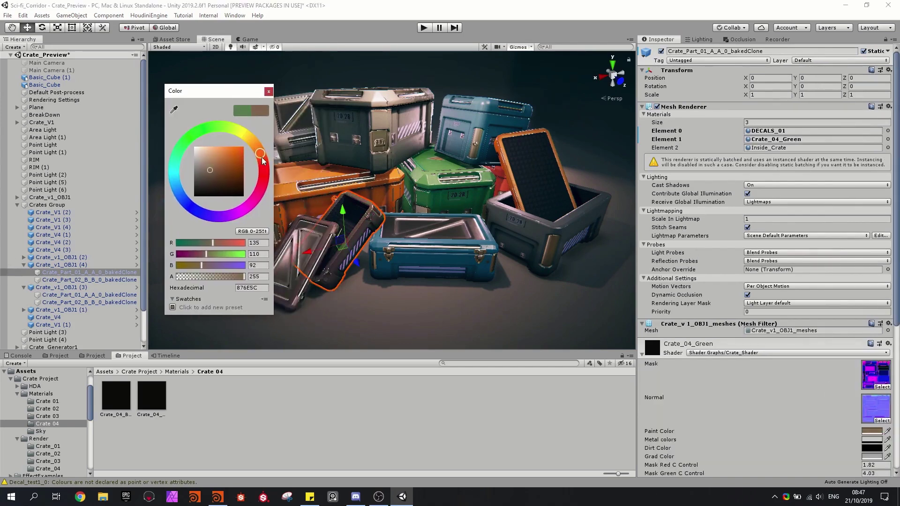
{"action": "left_click_drag", "start_coordinate": [262, 160], "coordinate": [210, 129]}
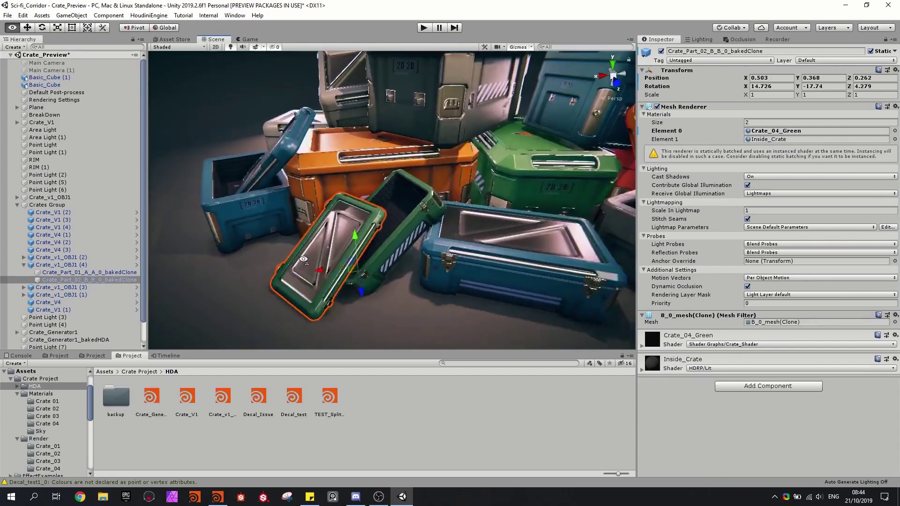
Step: Inspect the open green crate and its lid up close, with the whole Crate_v1_OBJ1 (4) object selected
{"action": "left_click_drag", "start_coordinate": [303, 260], "coordinate": [305, 149], "text": "alt"}
{"action": "middle_click_drag", "start_coordinate": [313, 143], "coordinate": [326, 158]}
{"action": "key", "text": "ctrl+z"}
{"action": "left_click", "coordinate": [327, 158]}
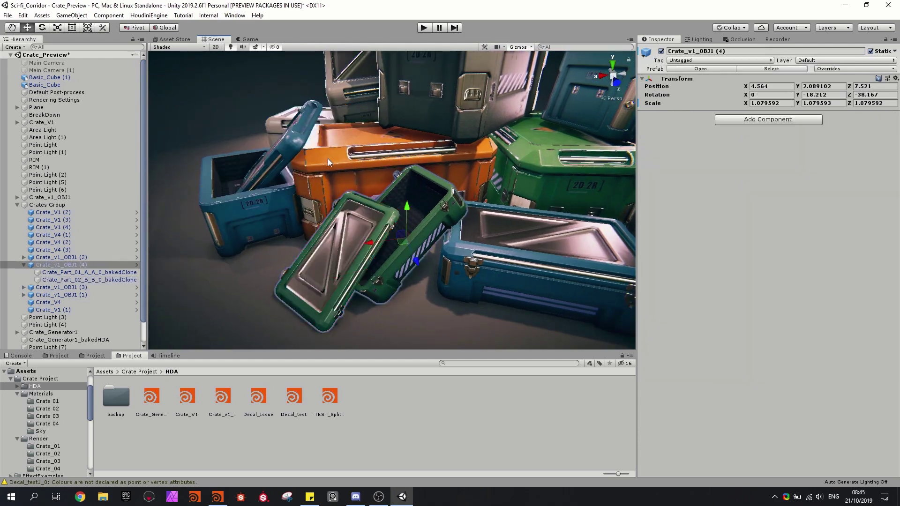
{"action": "left_click_drag", "start_coordinate": [327, 158], "coordinate": [310, 154], "text": "alt"}
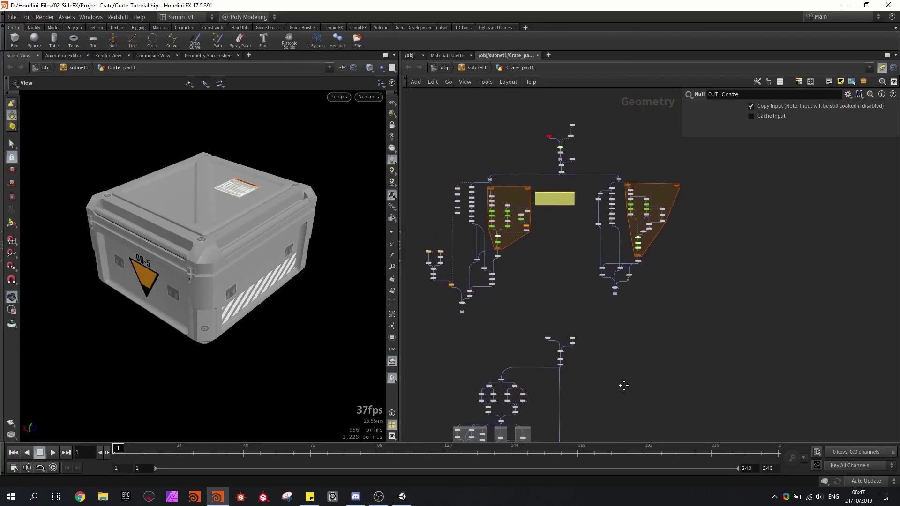
Step: Look over the Crate_part1 node network and crate model in Houdini, then return to Unity to view the crate pile
{"action": "middle_click_drag", "start_coordinate": [623, 385], "coordinate": [614, 186]}
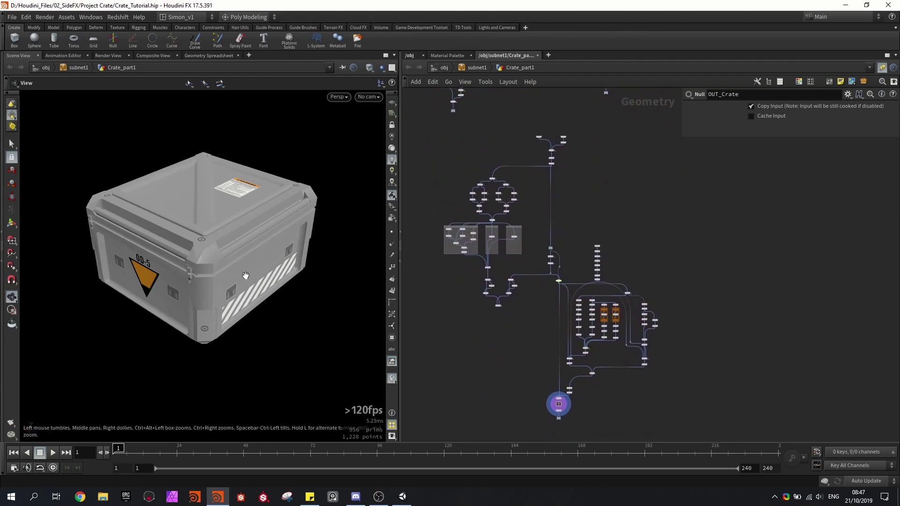
{"action": "left_click_drag", "start_coordinate": [246, 276], "coordinate": [270, 284]}
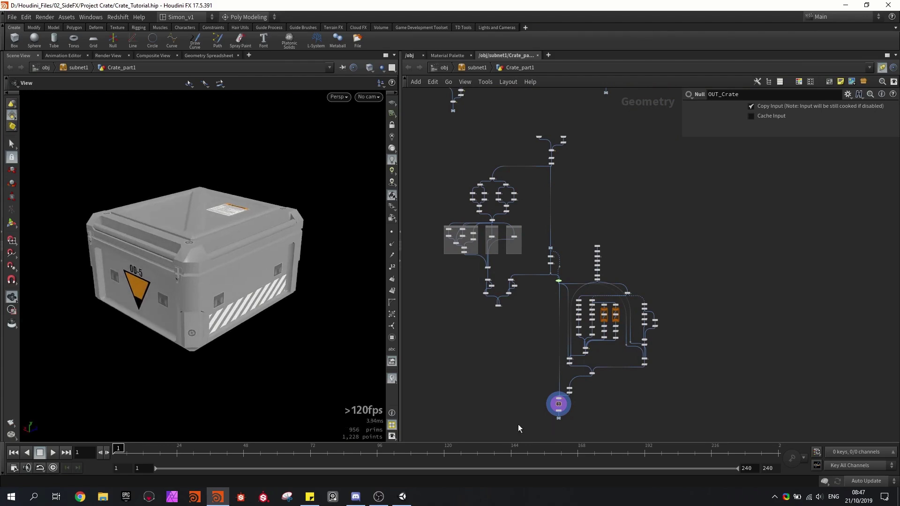
{"action": "left_click", "coordinate": [403, 497]}
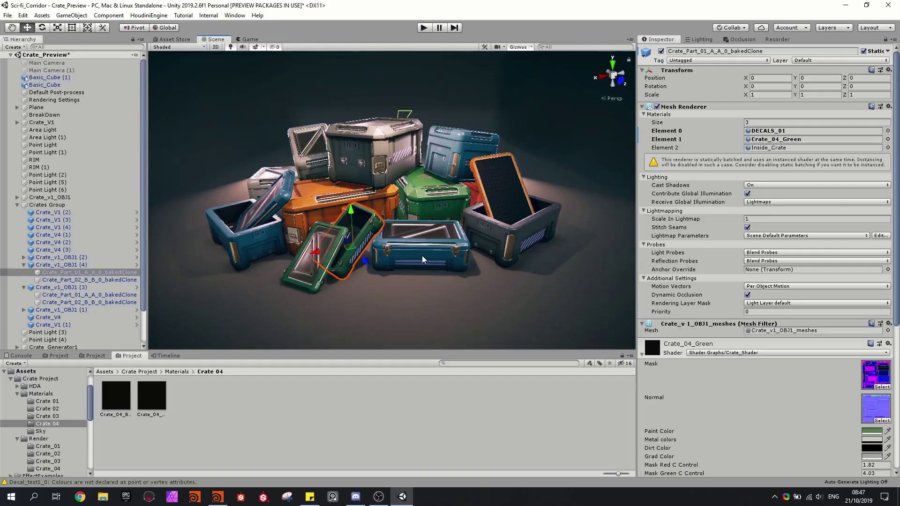
{"action": "left_click_drag", "start_coordinate": [421, 255], "coordinate": [436, 267], "text": "alt"}
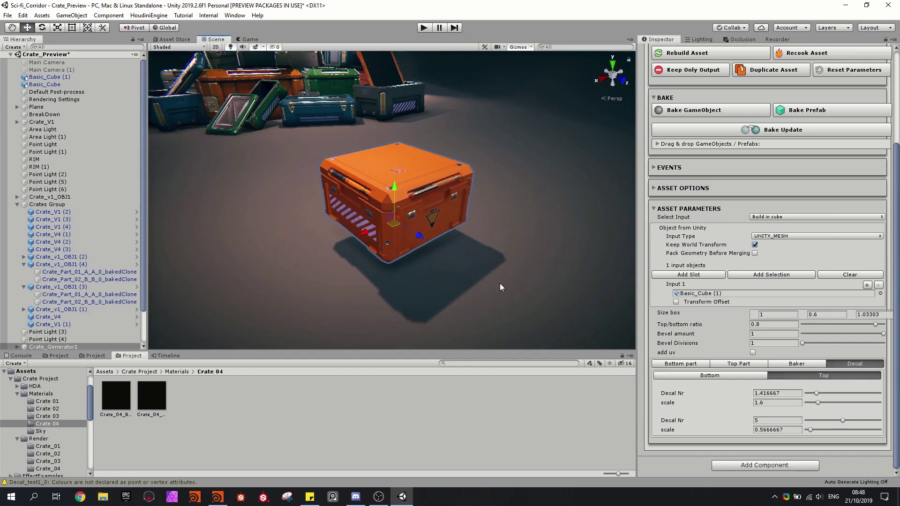
Step: Set the fourth boolean of the orange crate's bottom part to a depth of about 1.707 and Move up/down of about -0.236
{"action": "left_click", "coordinate": [764, 315]}
{"action": "right_click_drag", "start_coordinate": [414, 251], "coordinate": [451, 253]}
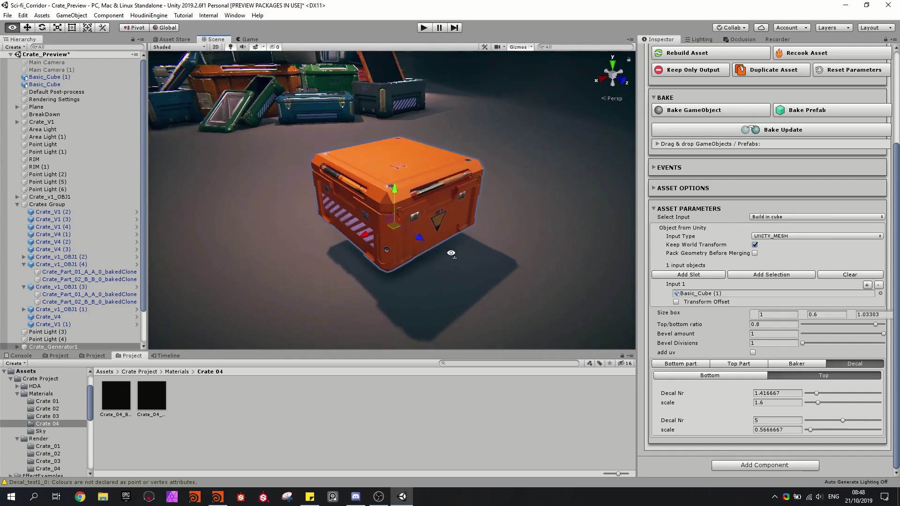
{"action": "left_click_drag", "start_coordinate": [451, 253], "coordinate": [450, 253], "text": "alt"}
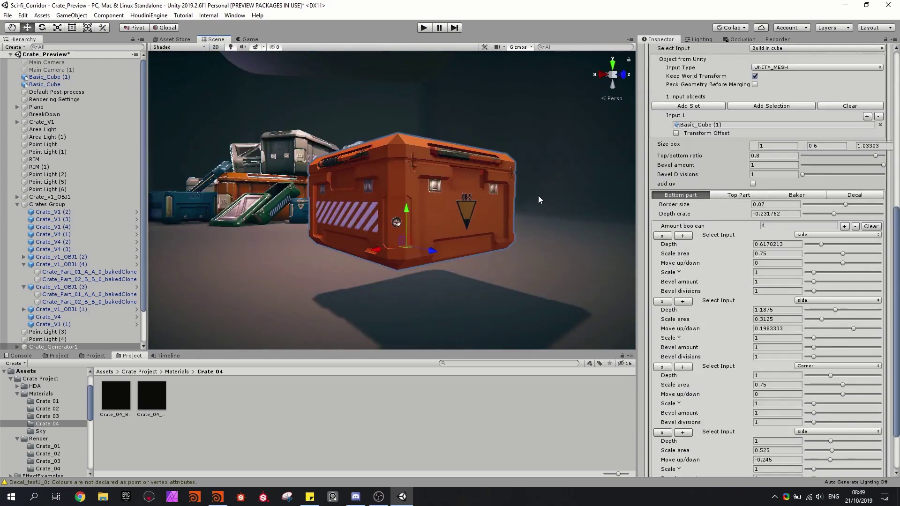
{"action": "left_click_drag", "start_coordinate": [538, 195], "coordinate": [541, 202], "text": "alt"}
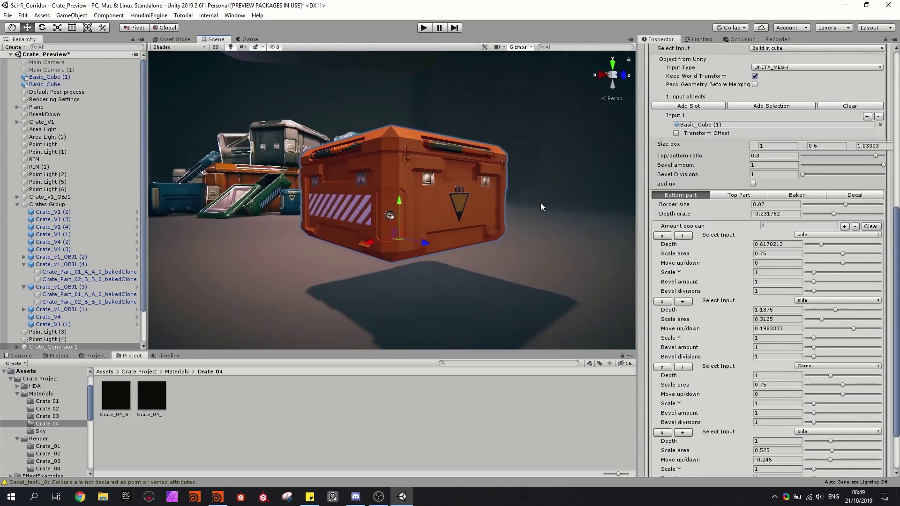
{"action": "scroll", "coordinate": [702, 184], "scroll_direction": "down", "scroll_amount": 3}
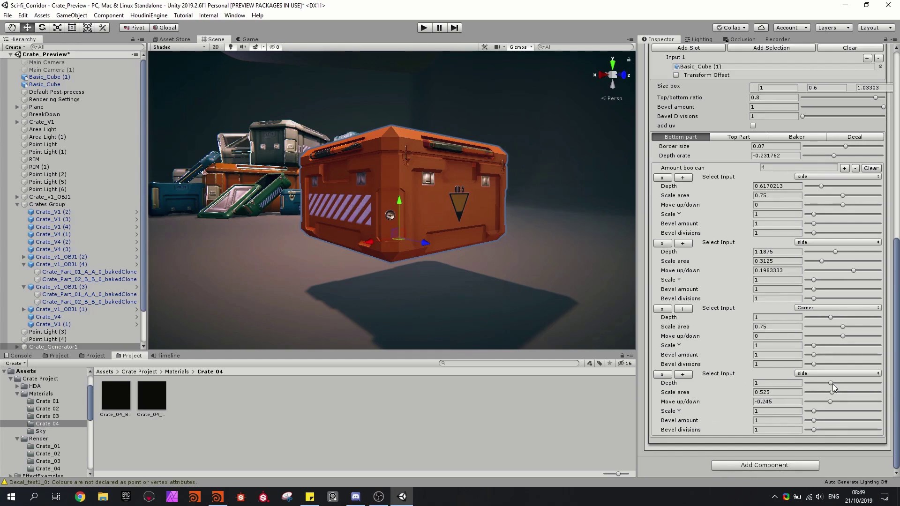
{"action": "mouse_move", "coordinate": [832, 384]}
{"action": "left_mouse_down"}
{"action": "mouse_move", "coordinate": [851, 382]}
{"action": "mouse_move", "coordinate": [844, 401]}
{"action": "mouse_move", "coordinate": [853, 400]}
{"action": "mouse_move", "coordinate": [830, 395]}
{"action": "left_mouse_up"}
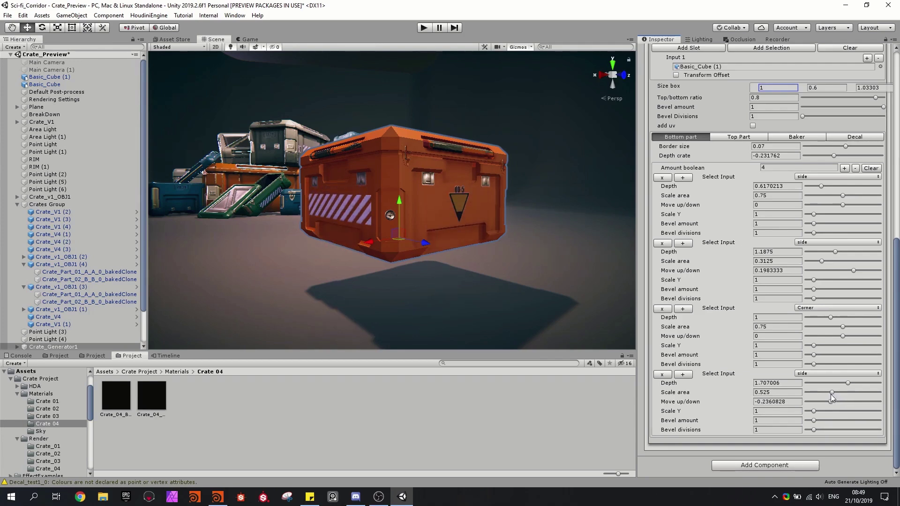
Step: Add a fifth boolean to the crate's bottom part and set its Select Input to Bottom
{"action": "left_click", "coordinate": [844, 168]}
{"action": "scroll", "coordinate": [840, 334], "scroll_direction": "down", "scroll_amount": 3}
{"action": "left_click", "coordinate": [798, 375]}
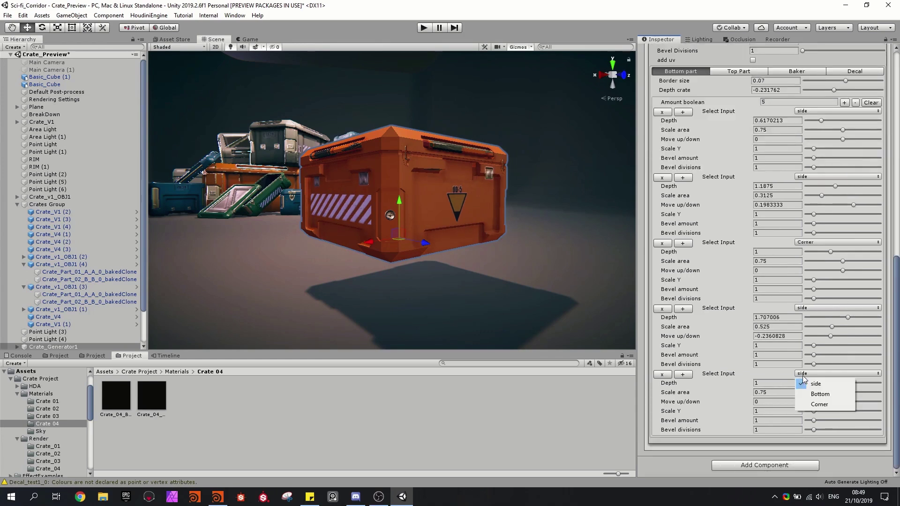
{"action": "left_click", "coordinate": [803, 395]}
{"action": "left_click", "coordinate": [783, 394]}
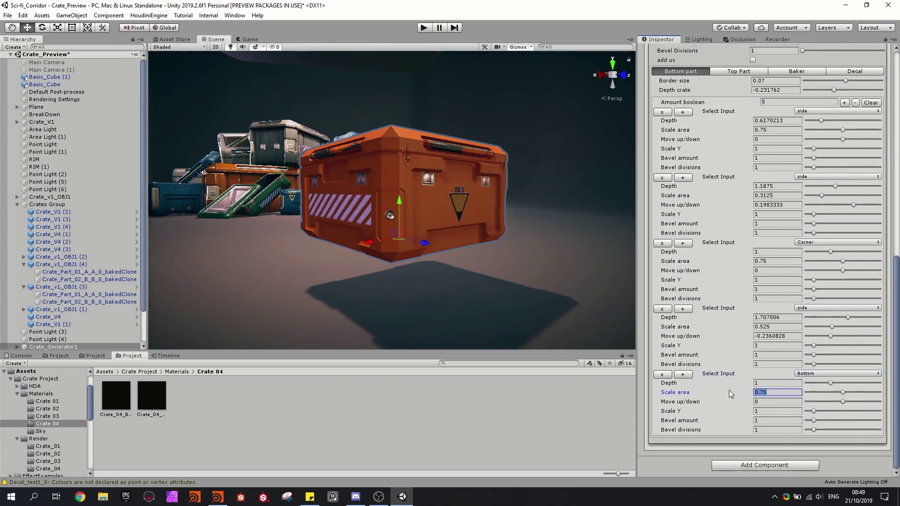
{"action": "key", "text": "Return"}
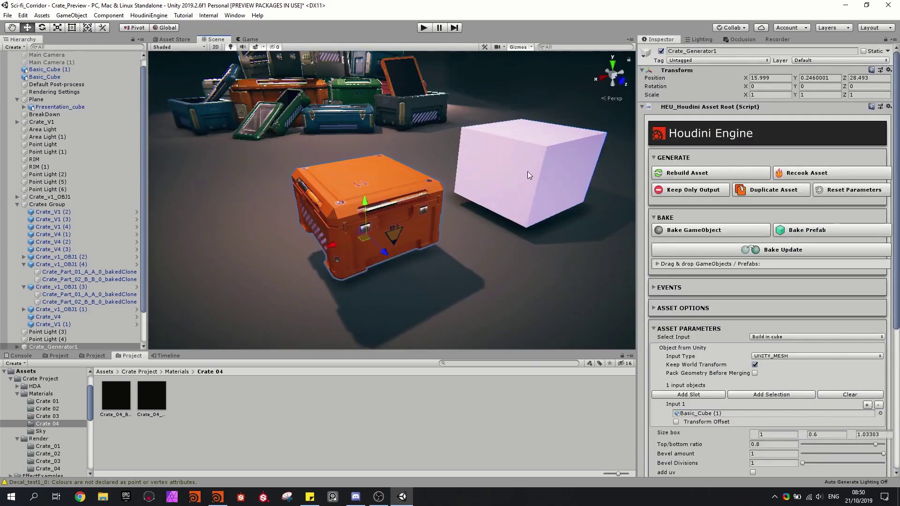
Step: Set Crate_Generator1's Select Input to use the Unity object Basic_Cube (1) as the crate's base shape
{"action": "left_click", "coordinate": [336, 207]}
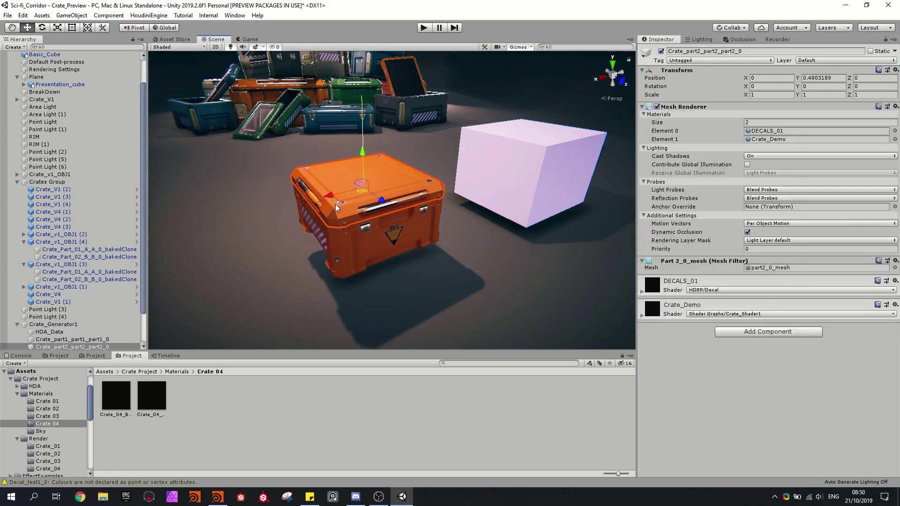
{"action": "left_click", "coordinate": [341, 231]}
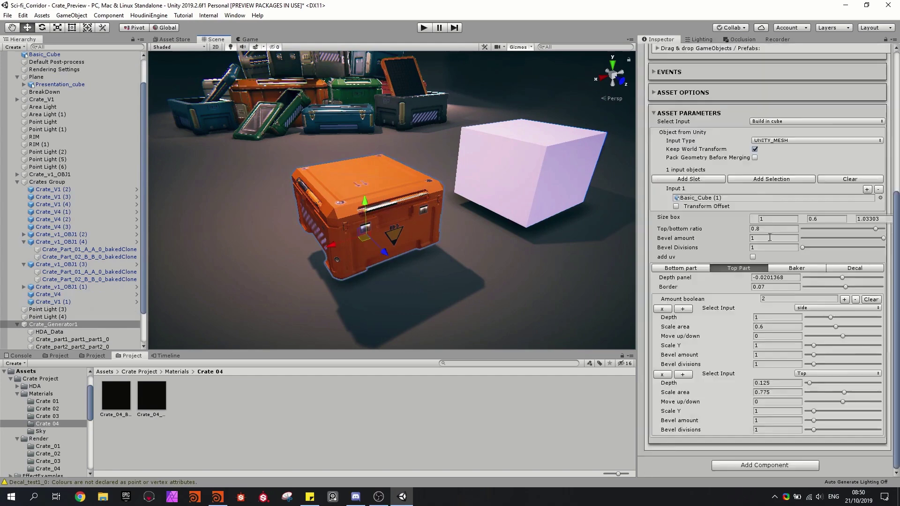
{"action": "scroll", "coordinate": [763, 197], "scroll_direction": "up", "scroll_amount": 6}
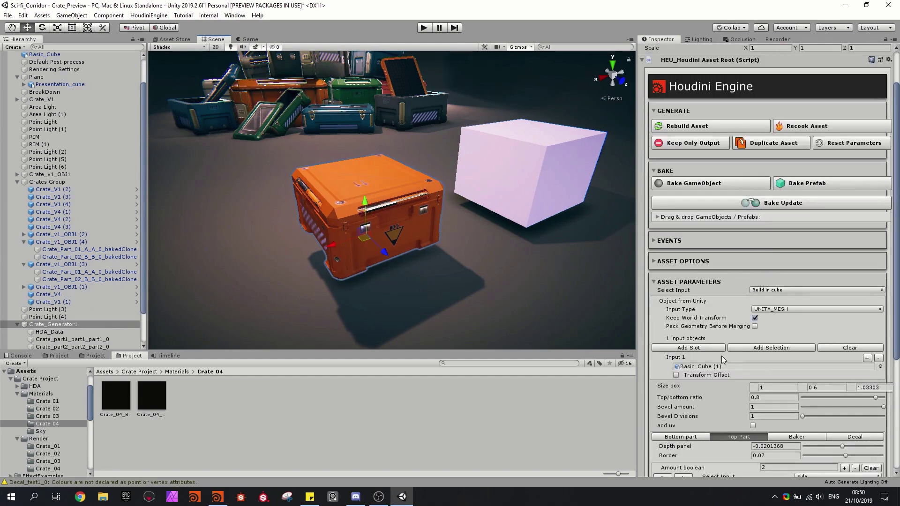
{"action": "left_click", "coordinate": [771, 290]}
{"action": "left_click", "coordinate": [774, 310]}
Step: Scale the white input cube Basic_Cube (1) to about 0.29 in X and 0.27 in Y, and resize it in Z
{"action": "left_click", "coordinate": [493, 184]}
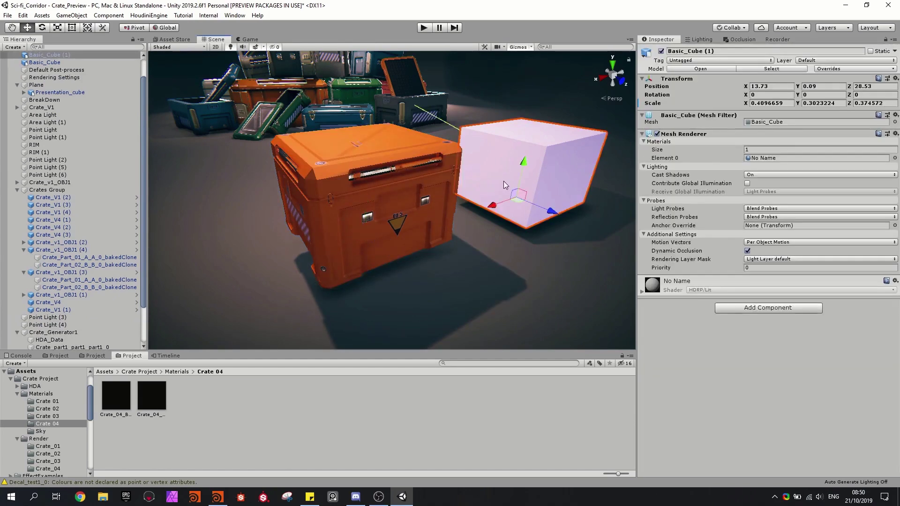
{"action": "key", "text": "f"}
{"action": "key", "text": "r"}
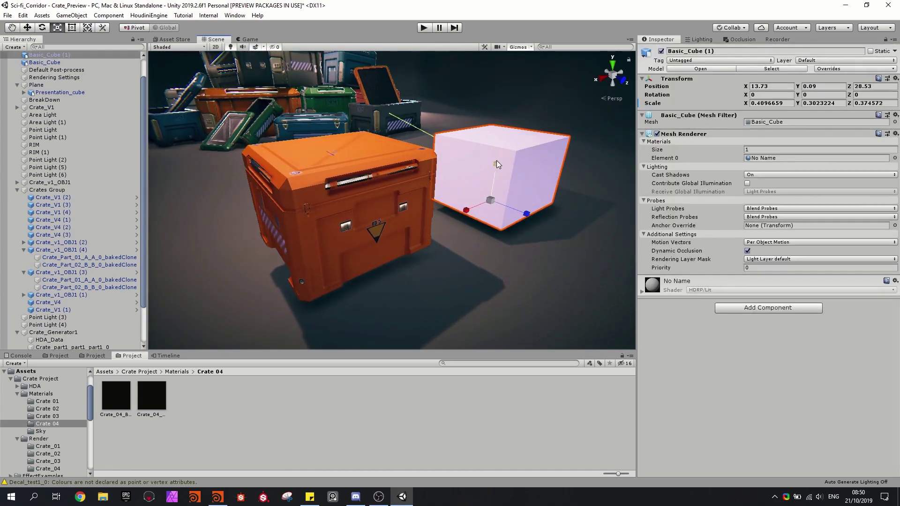
{"action": "mouse_move", "coordinate": [496, 161]}
{"action": "left_mouse_down"}
{"action": "mouse_move", "coordinate": [493, 179]}
{"action": "mouse_move", "coordinate": [493, 163]}
{"action": "left_mouse_up"}
{"action": "left_click_drag", "start_coordinate": [467, 209], "coordinate": [527, 221]}
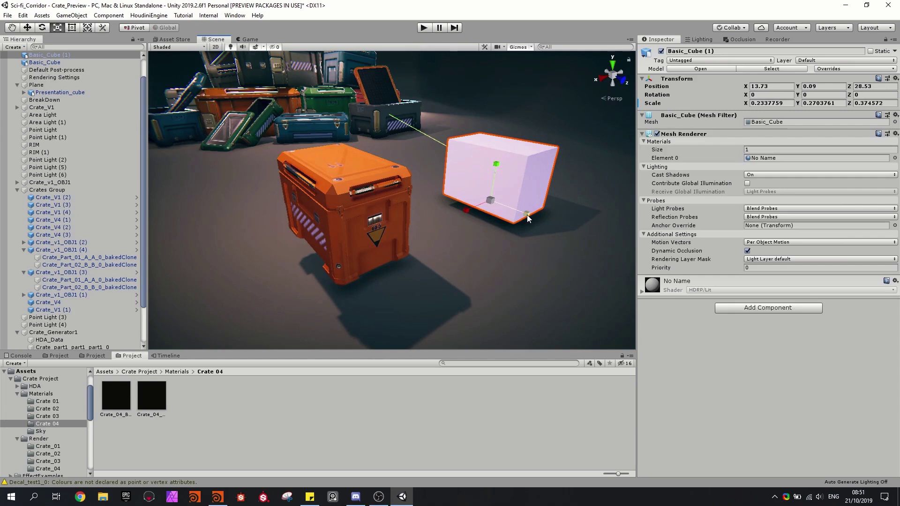
{"action": "left_click_drag", "start_coordinate": [527, 215], "coordinate": [460, 214]}
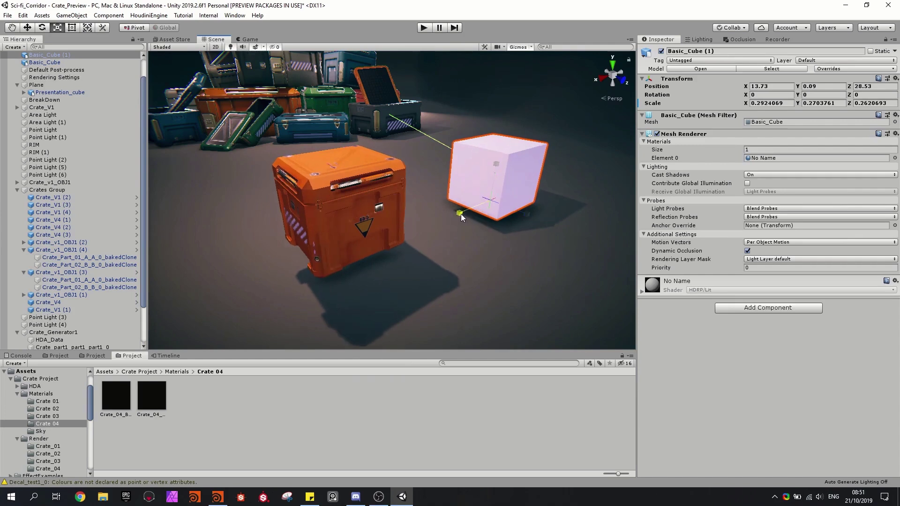
{"action": "mouse_move", "coordinate": [527, 214]}
{"action": "left_mouse_down"}
{"action": "mouse_move", "coordinate": [541, 224]}
{"action": "mouse_move", "coordinate": [530, 210]}
{"action": "left_mouse_up"}
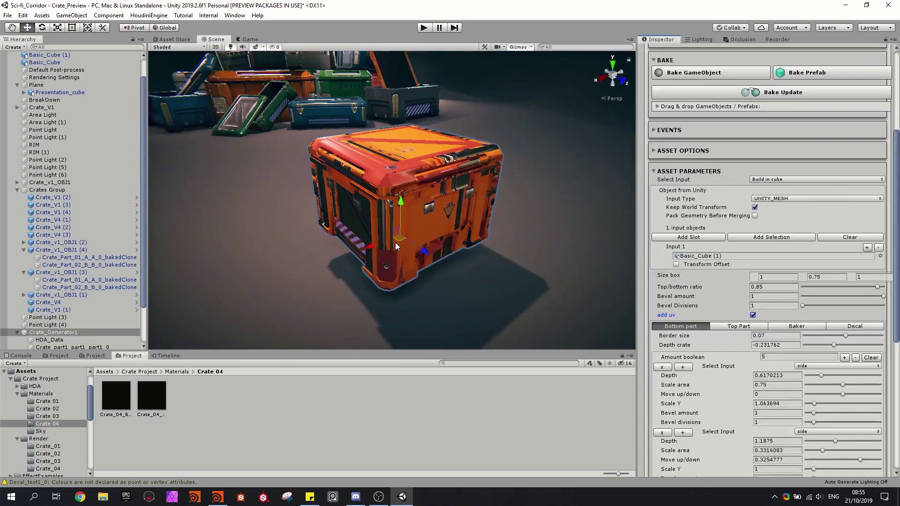
Step: Bake the crate's textures to the Baker's output directory
{"action": "left_click", "coordinate": [790, 327]}
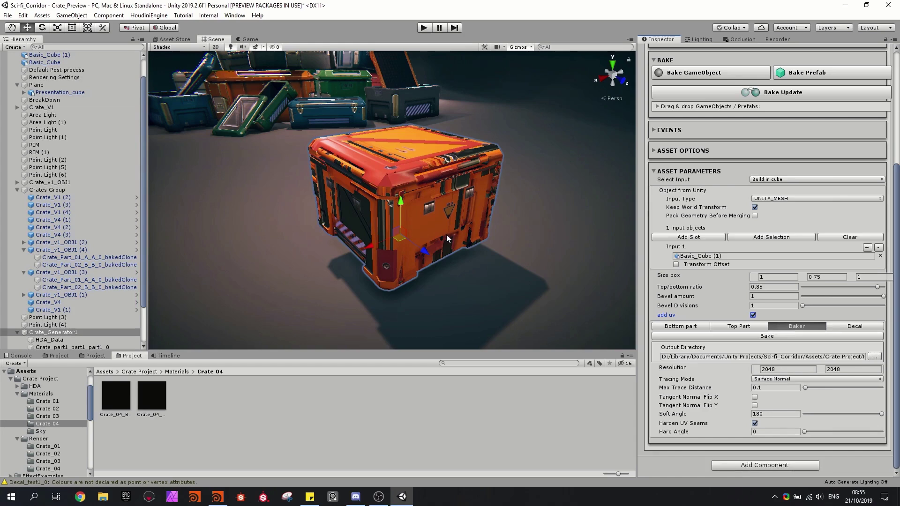
{"action": "middle_click_drag", "start_coordinate": [446, 235], "coordinate": [425, 245]}
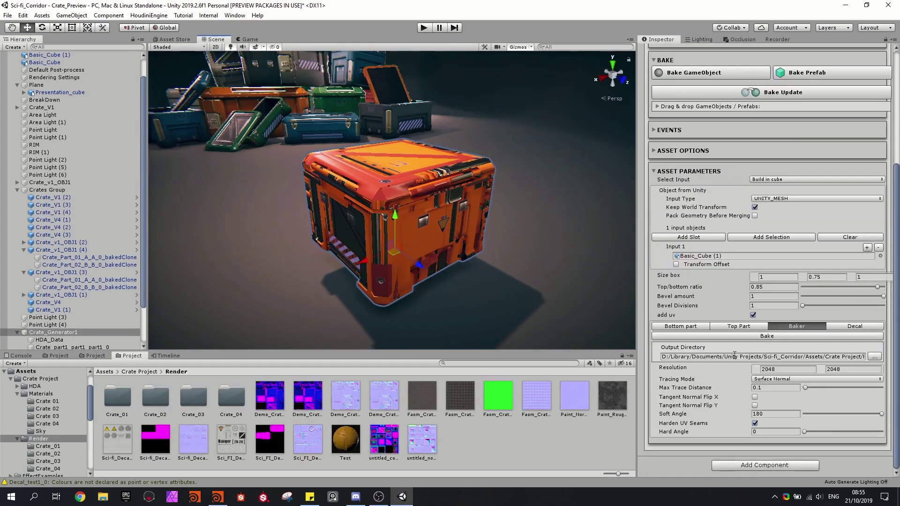
{"action": "left_click", "coordinate": [758, 338]}
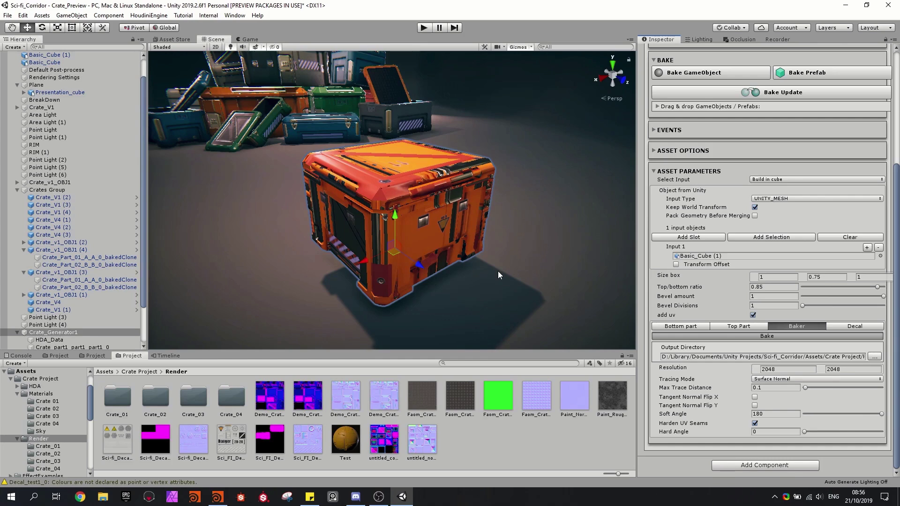
Step: Reimport the selected Demo_Crate mask and normal textures in the Render folder and examine the textured crate up close
{"action": "right_click", "coordinate": [278, 393]}
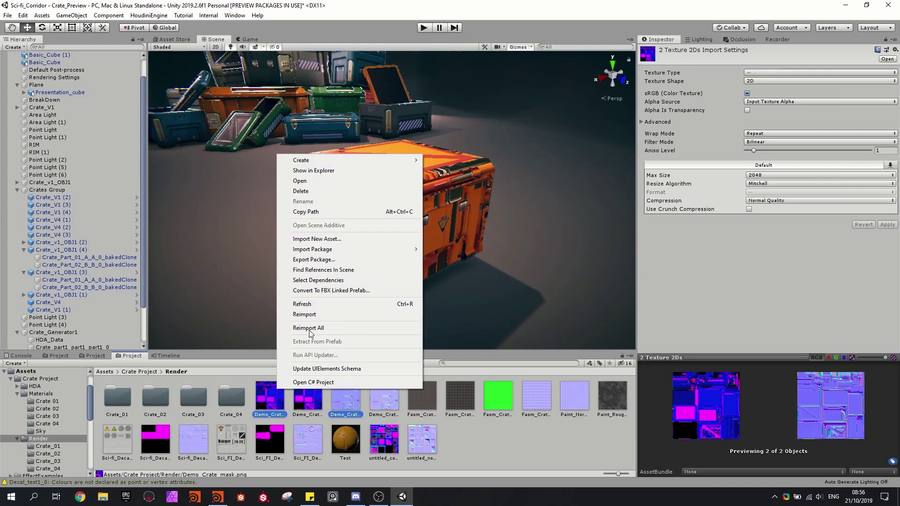
{"action": "left_click", "coordinate": [310, 314]}
{"action": "scroll", "coordinate": [511, 250], "scroll_direction": "up", "scroll_amount": 3}
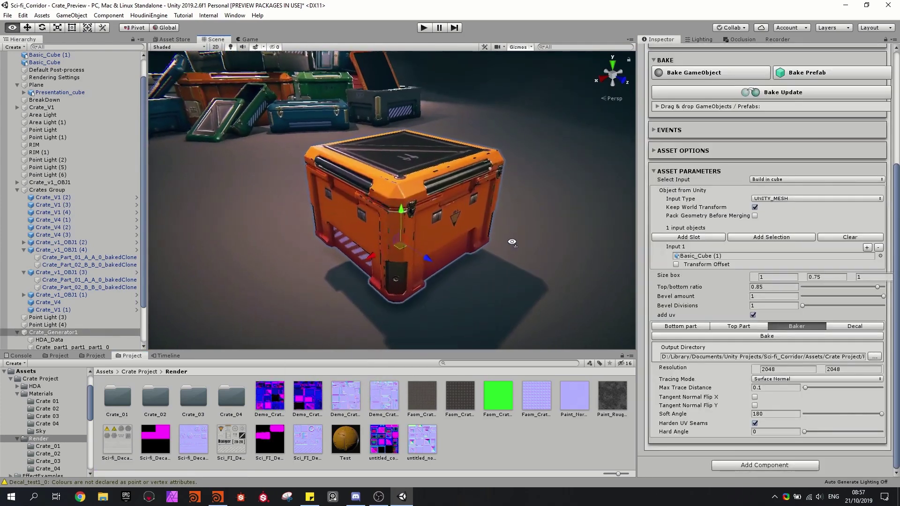
{"action": "scroll", "coordinate": [488, 229], "scroll_direction": "up", "scroll_amount": 2}
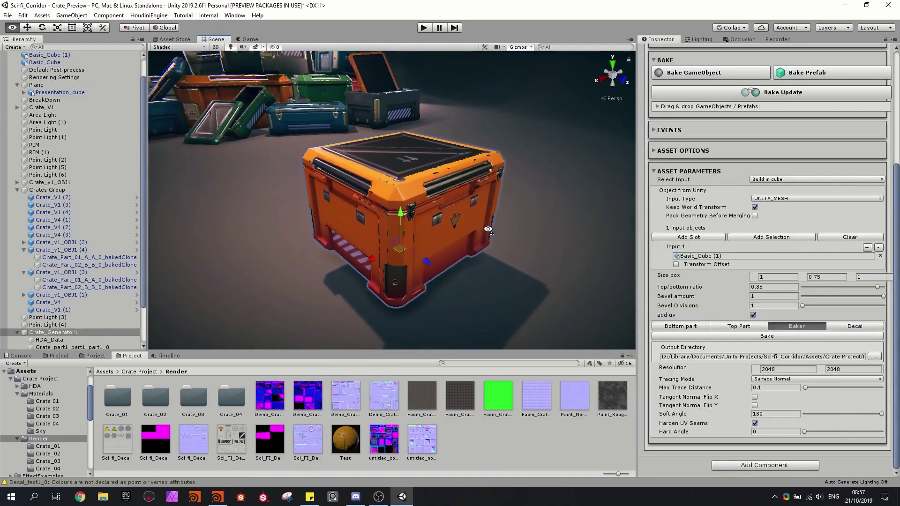
{"action": "left_click_drag", "start_coordinate": [488, 230], "coordinate": [336, 211], "text": "alt"}
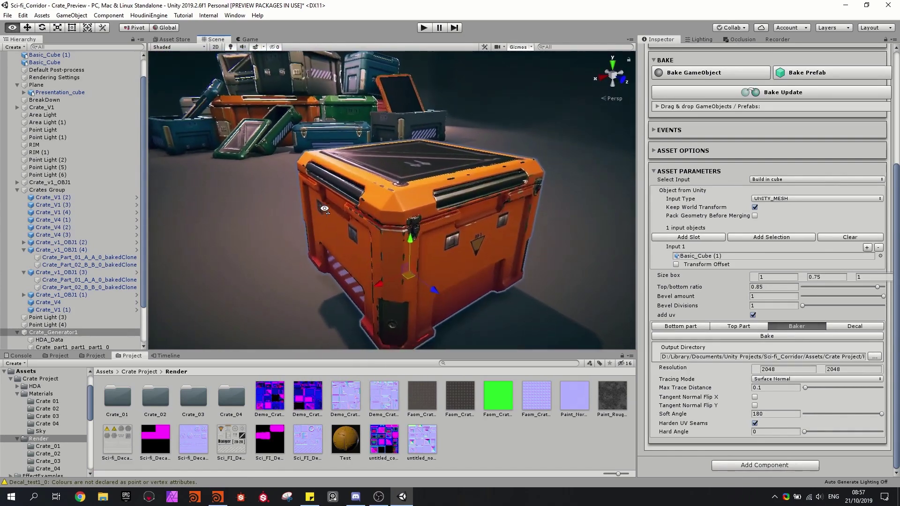
Step: Switch to Houdini, frame the whole Crate_part1 node network, and examine the finished crate at OUT_Crate
{"action": "scroll", "coordinate": [480, 168], "scroll_direction": "down", "scroll_amount": 5}
{"action": "left_click", "coordinate": [218, 496]}
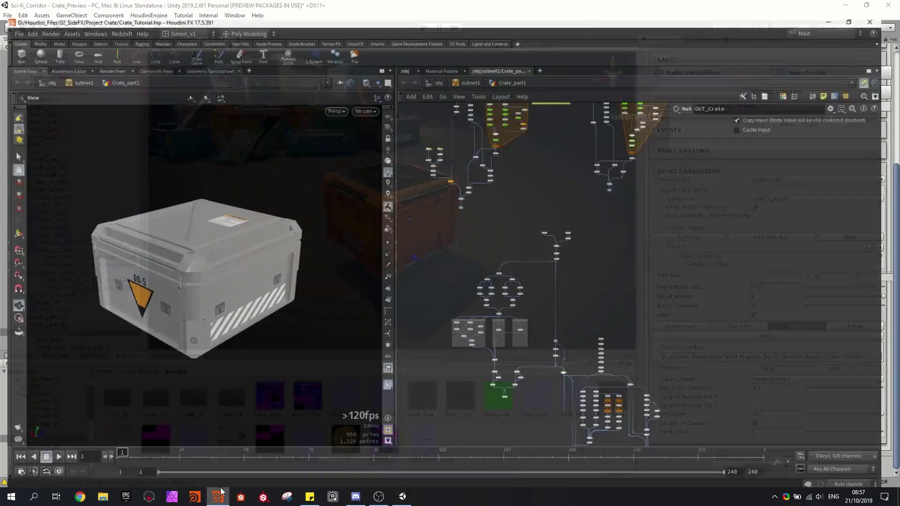
{"action": "middle_click_drag", "start_coordinate": [544, 174], "coordinate": [538, 274]}
{"action": "scroll", "coordinate": [562, 145], "scroll_direction": "up", "scroll_amount": 2}
{"action": "key", "text": "h"}
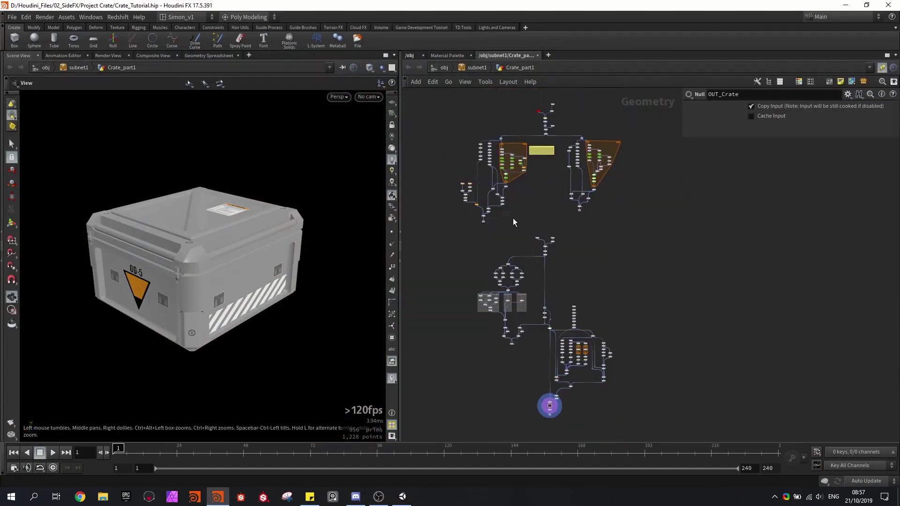
{"action": "left_click_drag", "start_coordinate": [287, 222], "coordinate": [225, 281]}
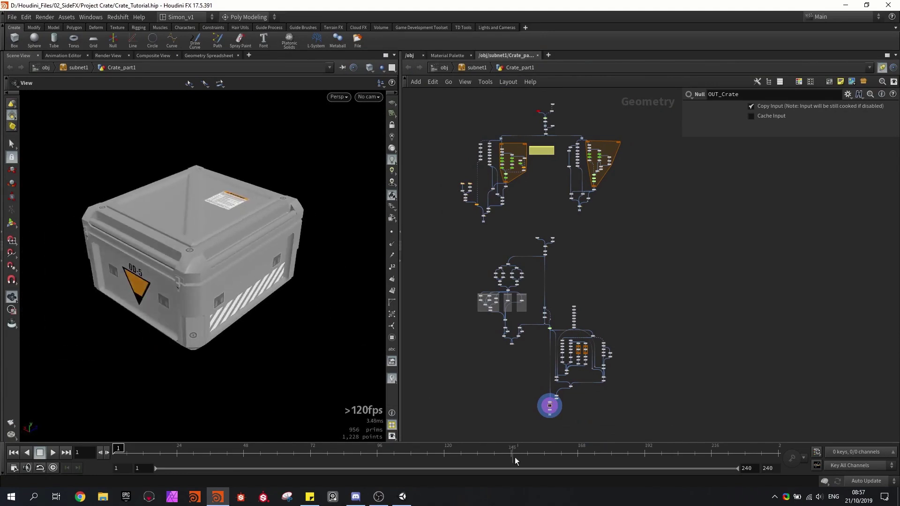
Step: Display the IN null node near the start of the network to view the crate's base box
{"action": "scroll", "coordinate": [547, 128], "scroll_direction": "up", "scroll_amount": 10}
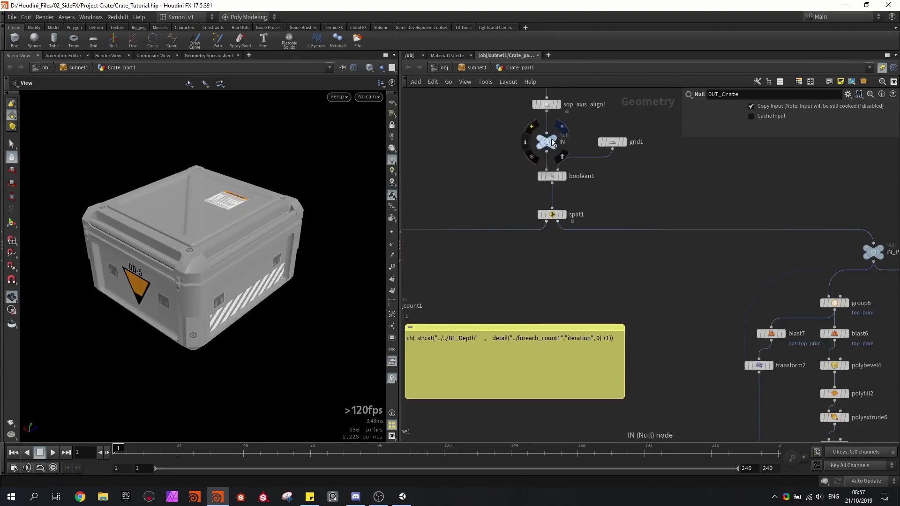
{"action": "left_click", "coordinate": [553, 138]}
{"action": "left_click", "coordinate": [550, 146]}
{"action": "left_click_drag", "start_coordinate": [295, 203], "coordinate": [213, 194]}
{"action": "scroll", "coordinate": [563, 257], "scroll_direction": "down", "scroll_amount": 5}
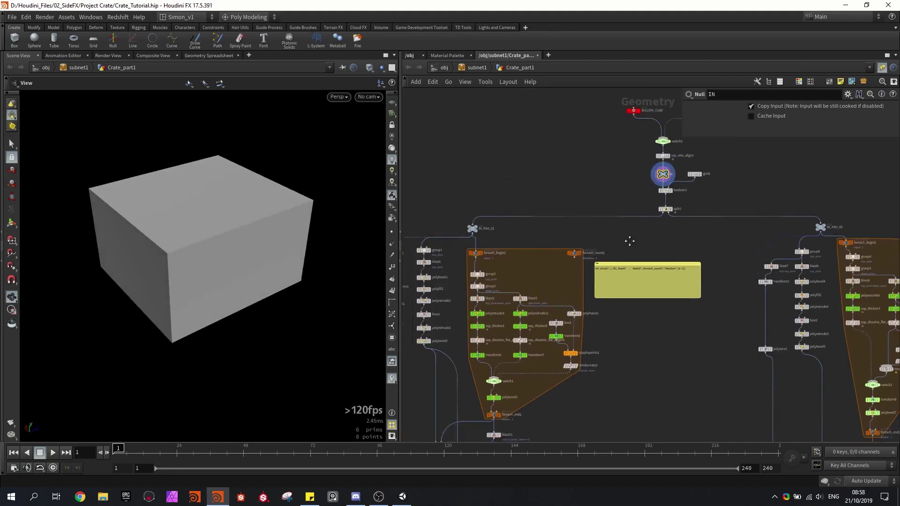
Step: Display the lower half of the split box at IN_Part_01, and the modelled bottom part at merge1
{"action": "left_click_drag", "start_coordinate": [279, 216], "coordinate": [173, 317]}
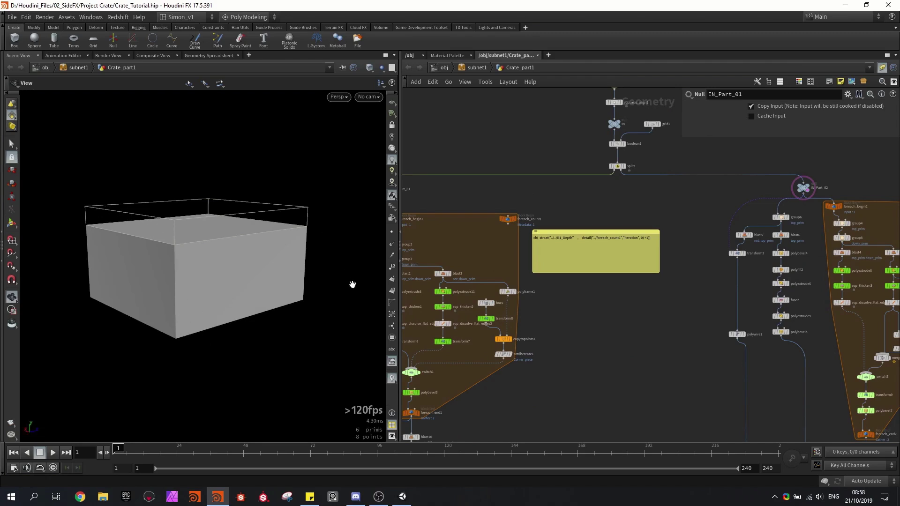
{"action": "middle_click_drag", "start_coordinate": [584, 399], "coordinate": [669, 272]}
{"action": "scroll", "coordinate": [723, 305], "scroll_direction": "down", "scroll_amount": 4}
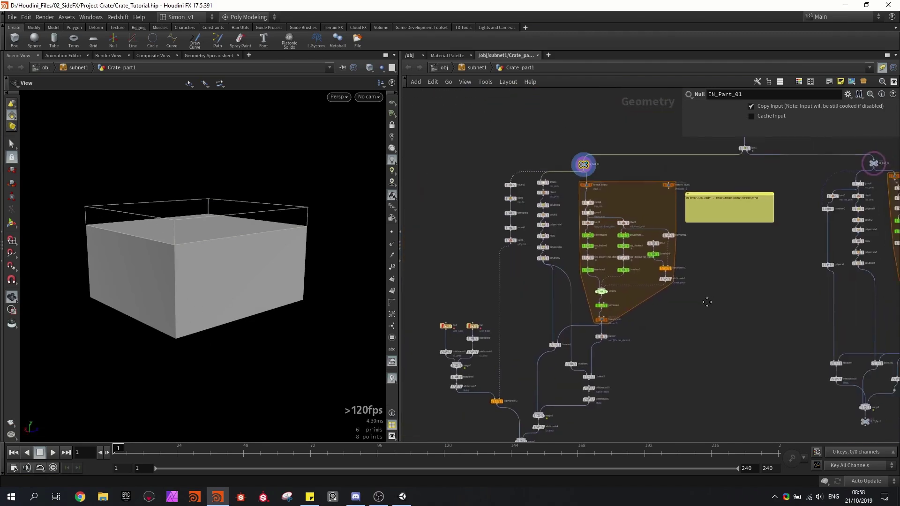
{"action": "middle_click_drag", "start_coordinate": [649, 368], "coordinate": [638, 332]}
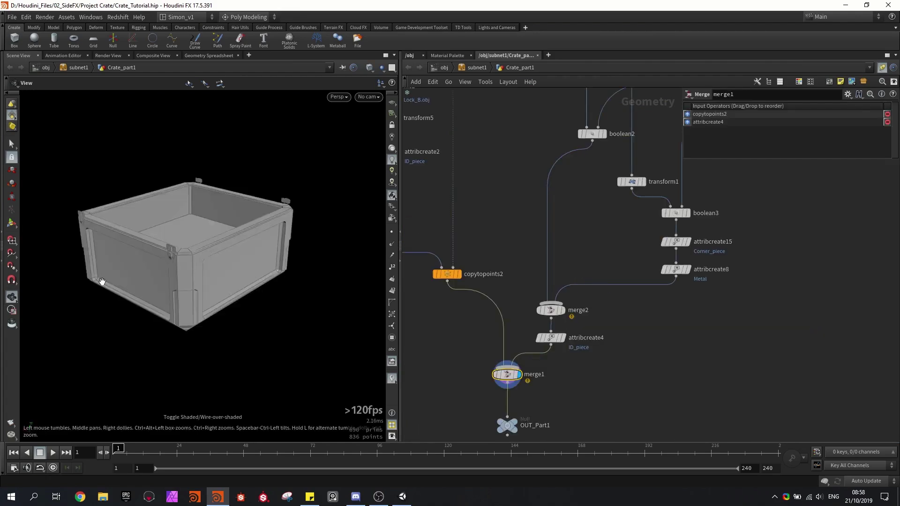
{"action": "left_click_drag", "start_coordinate": [269, 268], "coordinate": [230, 274]}
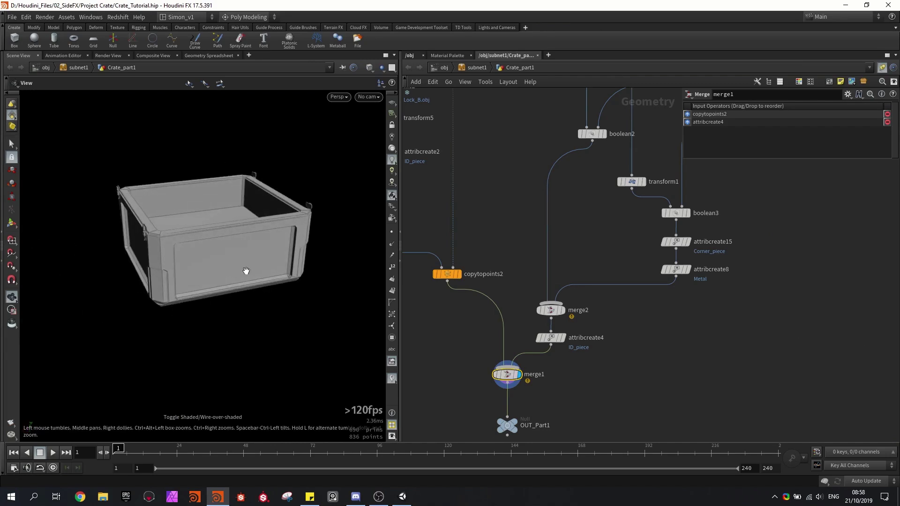
Step: Display the top part's geometry at merge5, and the assembled crate at merge6
{"action": "scroll", "coordinate": [494, 320], "scroll_direction": "down", "scroll_amount": 5}
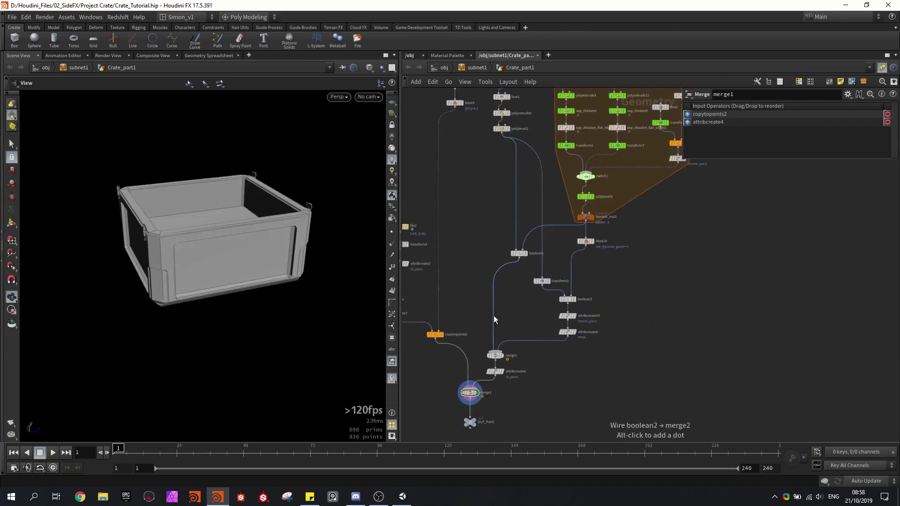
{"action": "scroll", "coordinate": [517, 297], "scroll_direction": "down", "scroll_amount": 6}
{"action": "scroll", "coordinate": [501, 296], "scroll_direction": "up", "scroll_amount": 3}
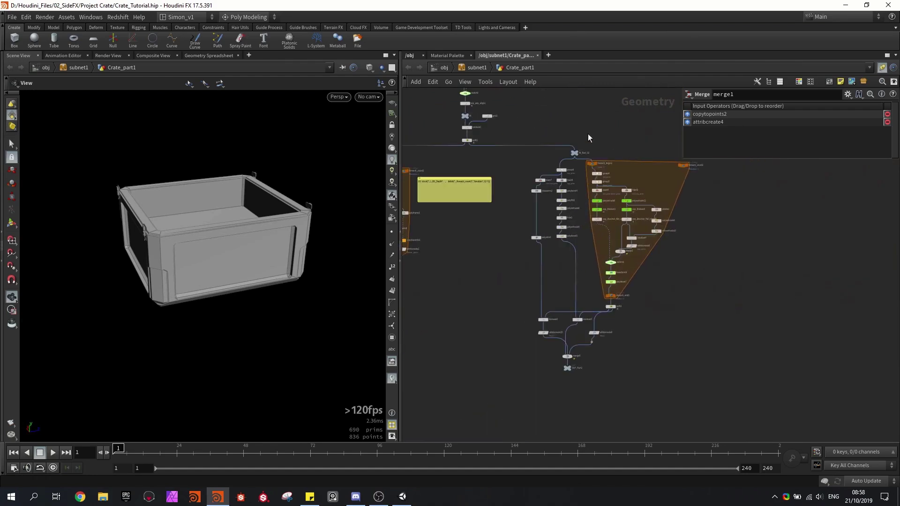
{"action": "scroll", "coordinate": [572, 376], "scroll_direction": "up", "scroll_amount": 5}
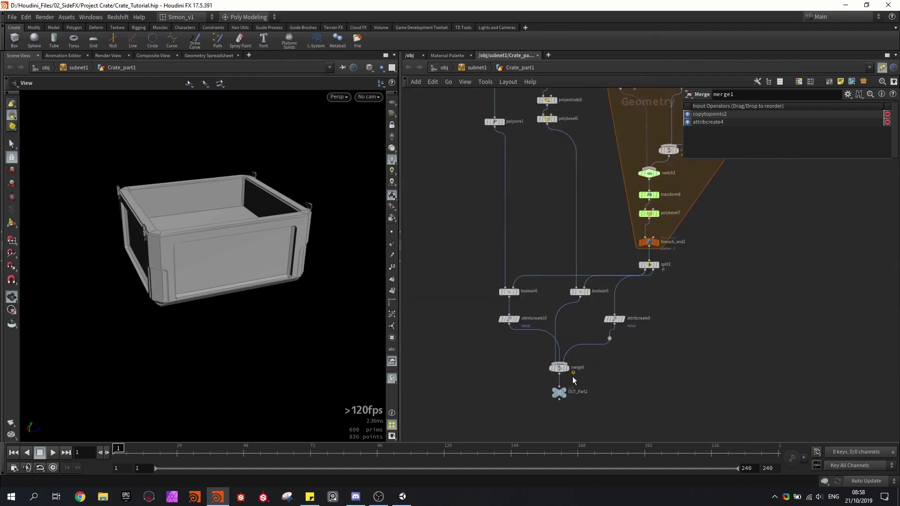
{"action": "left_click", "coordinate": [554, 366]}
{"action": "left_click_drag", "start_coordinate": [294, 218], "coordinate": [230, 166]}
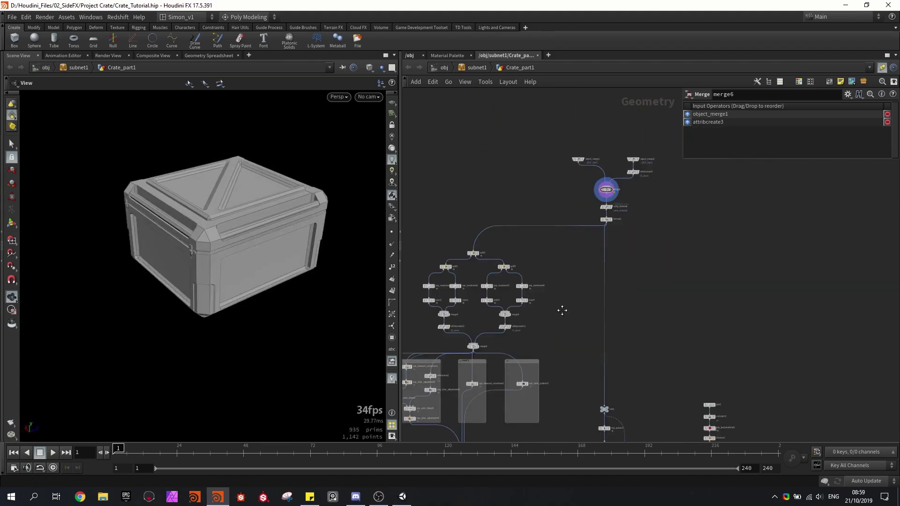
Step: Display merge9 below the voxel mesh and color nodes to view the crate's high-resolution mesh
{"action": "middle_click_drag", "start_coordinate": [558, 310], "coordinate": [596, 246]}
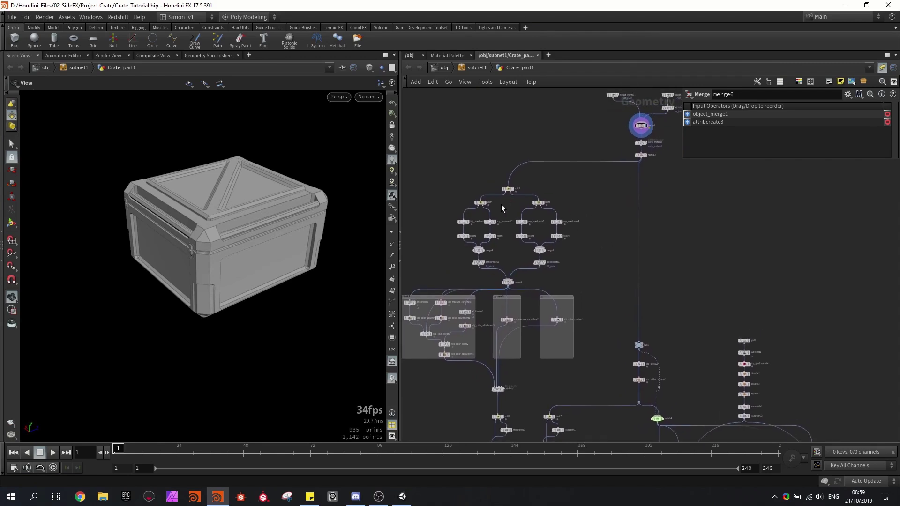
{"action": "scroll", "coordinate": [505, 279], "scroll_direction": "up", "scroll_amount": 6}
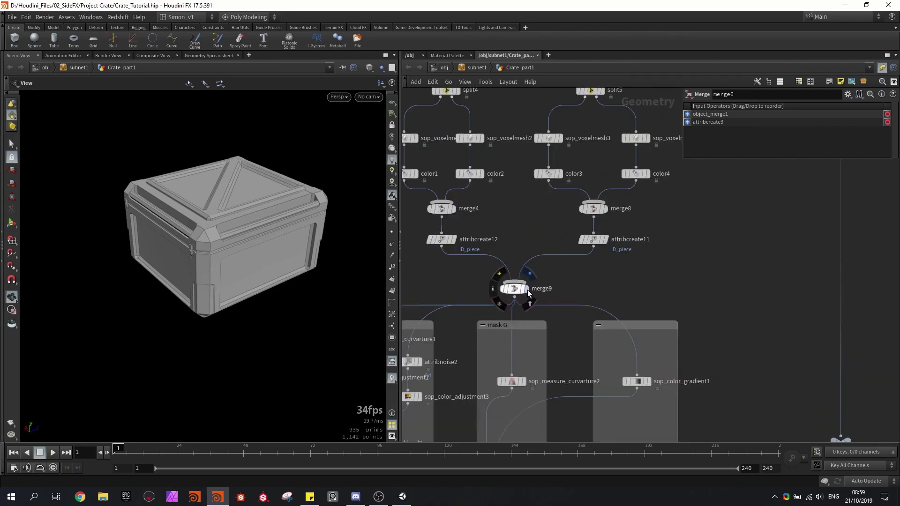
{"action": "left_click", "coordinate": [517, 291]}
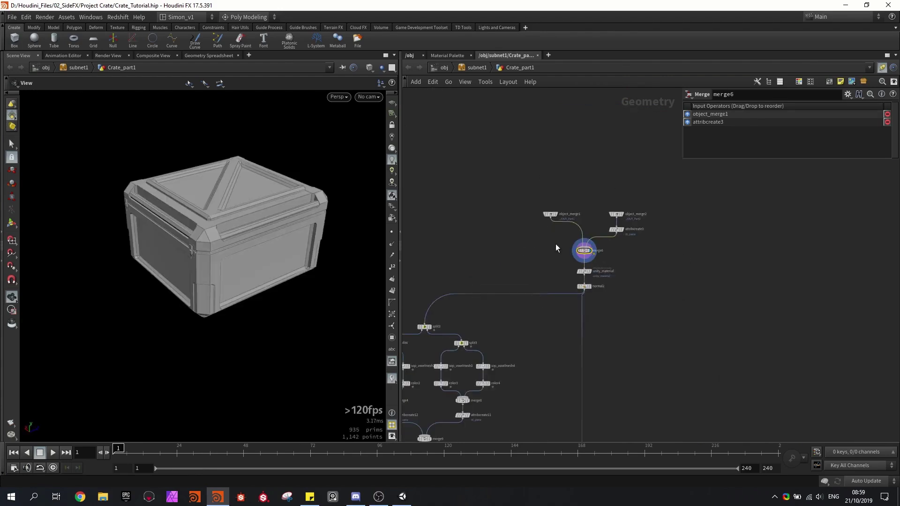
{"action": "middle_click_drag", "start_coordinate": [550, 356], "coordinate": [608, 257]}
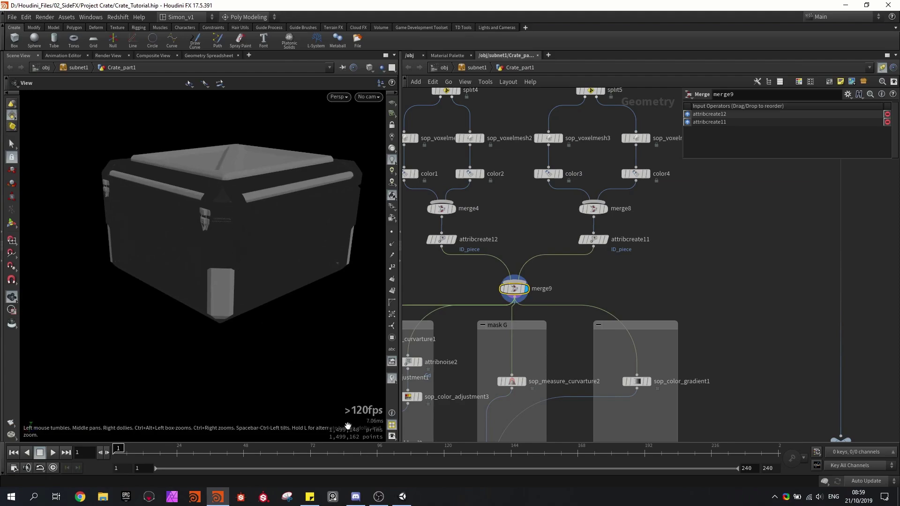
Step: Look at the textured crate in Unity and return to the high-resolution mesh in Houdini
{"action": "left_click", "coordinate": [401, 496]}
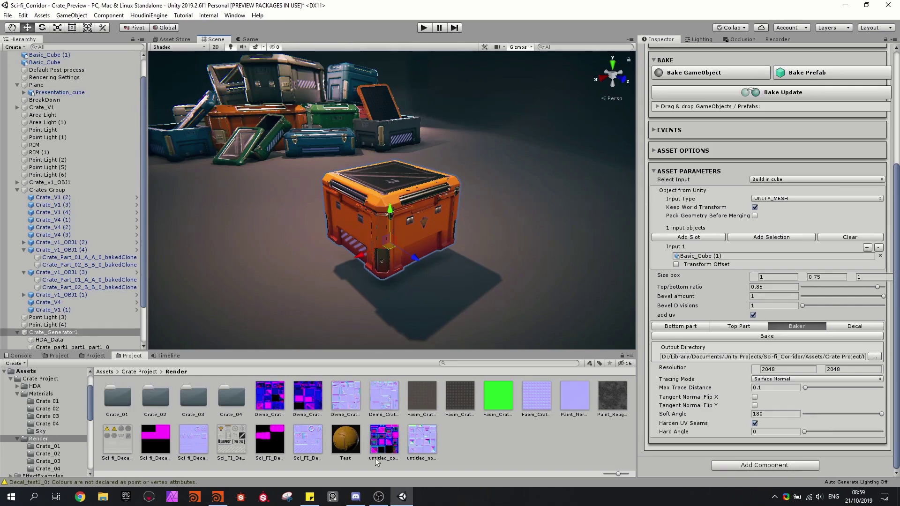
{"action": "left_click", "coordinate": [402, 496]}
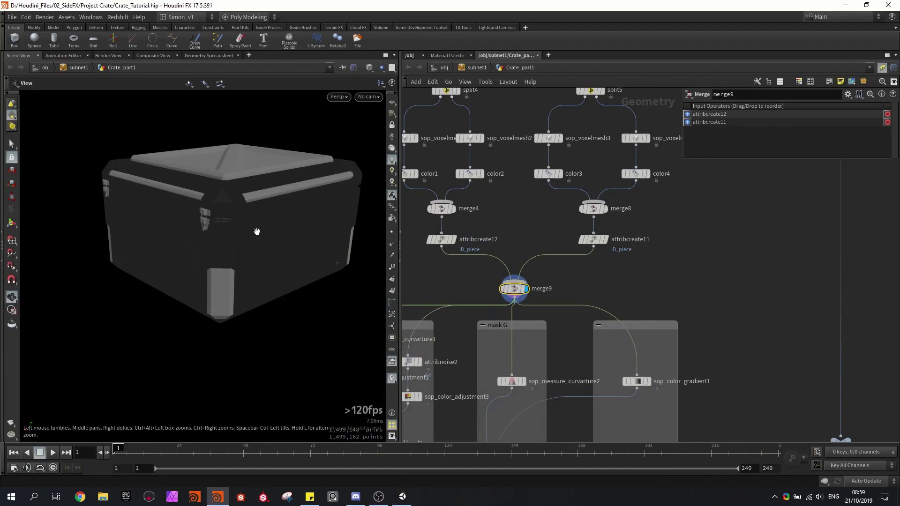
{"action": "left_click_drag", "start_coordinate": [257, 231], "coordinate": [257, 206]}
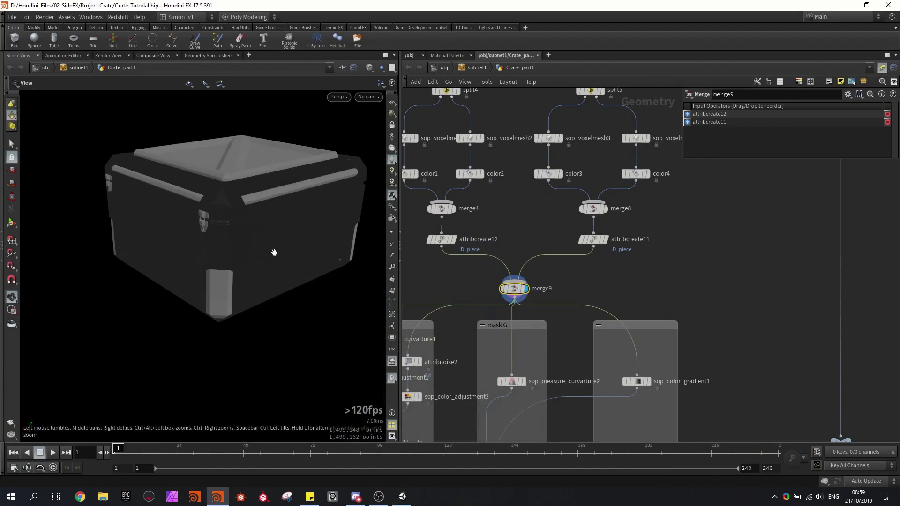
Step: Display sop_color_adjustment4 and examine the edge-wear mask on the crate from above
{"action": "middle_click_drag", "start_coordinate": [466, 256], "coordinate": [520, 150]}
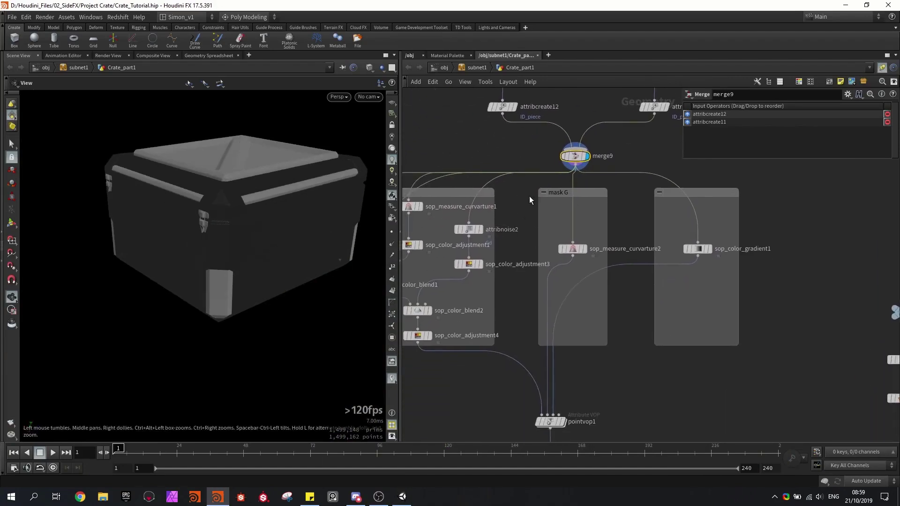
{"action": "middle_click_drag", "start_coordinate": [529, 196], "coordinate": [573, 114]}
{"action": "scroll", "coordinate": [468, 257], "scroll_direction": "up", "scroll_amount": 2}
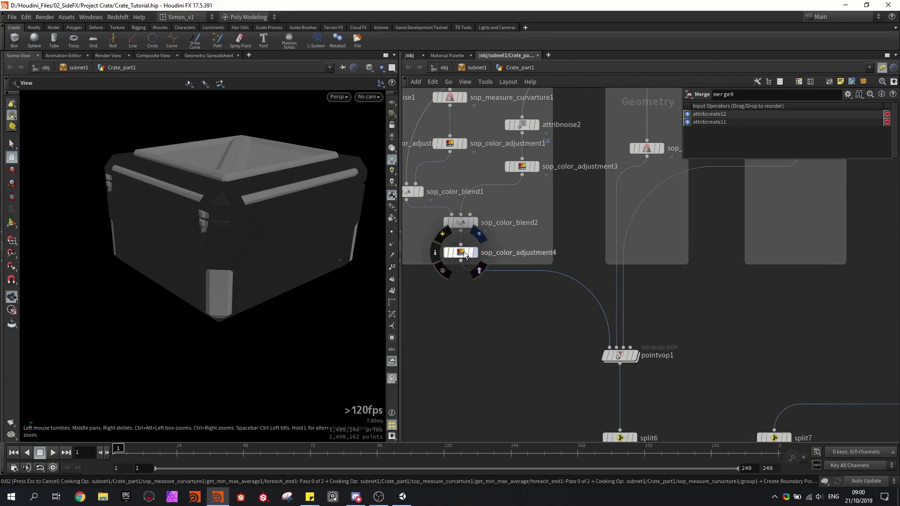
{"action": "left_click", "coordinate": [463, 251]}
{"action": "left_click_drag", "start_coordinate": [275, 277], "coordinate": [258, 226]}
{"action": "right_click_drag", "start_coordinate": [259, 225], "coordinate": [272, 239]}
{"action": "middle_click_drag", "start_coordinate": [272, 240], "coordinate": [214, 226]}
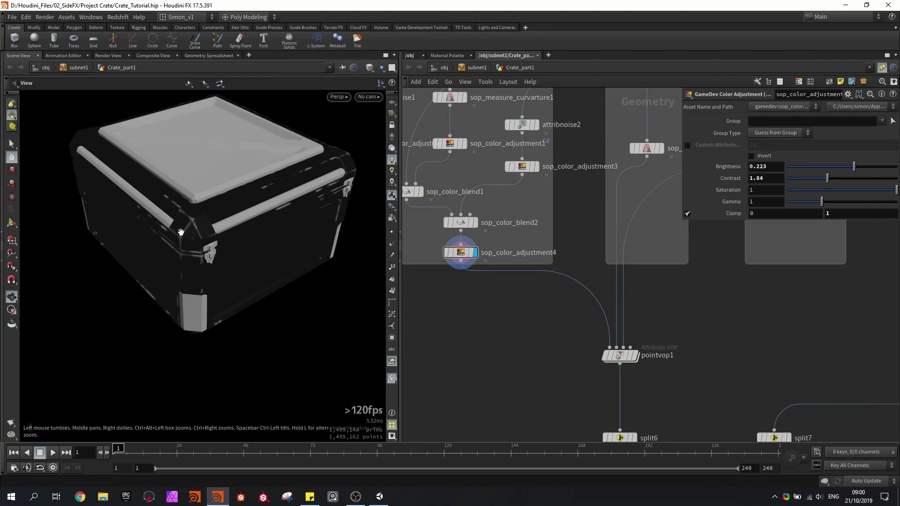
Step: Toggle the wireframe/shaded display and examine the black-and-white wear mask around the crate's corner and edges
{"action": "key", "text": "w"}
{"action": "left_click_drag", "start_coordinate": [186, 220], "coordinate": [154, 197]}
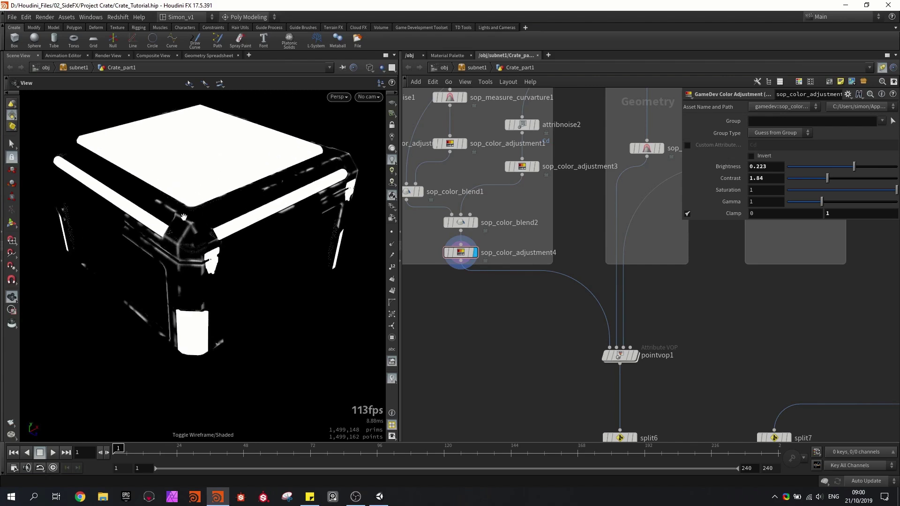
{"action": "mouse_move", "coordinate": [185, 261]}
{"action": "left_mouse_down"}
{"action": "mouse_move", "coordinate": [187, 237]}
{"action": "mouse_move", "coordinate": [169, 237]}
{"action": "mouse_move", "coordinate": [187, 225]}
{"action": "mouse_move", "coordinate": [185, 255]}
{"action": "left_mouse_up"}
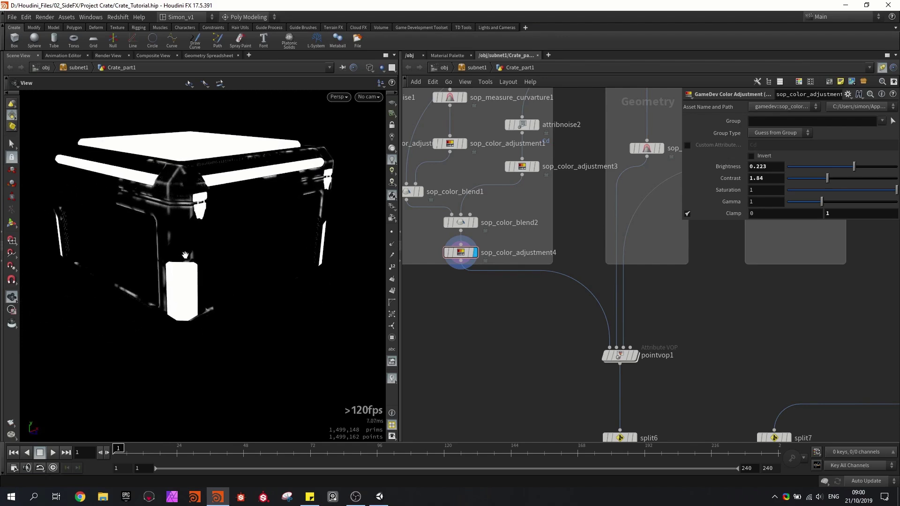
{"action": "left_click_drag", "start_coordinate": [178, 225], "coordinate": [169, 253]}
Step: Display sop_measure_curvarture2 in the mask G box and examine the concave curvature mask on the crate
{"action": "middle_click_drag", "start_coordinate": [482, 329], "coordinate": [446, 355]}
{"action": "scroll", "coordinate": [447, 353], "scroll_direction": "down", "scroll_amount": 1}
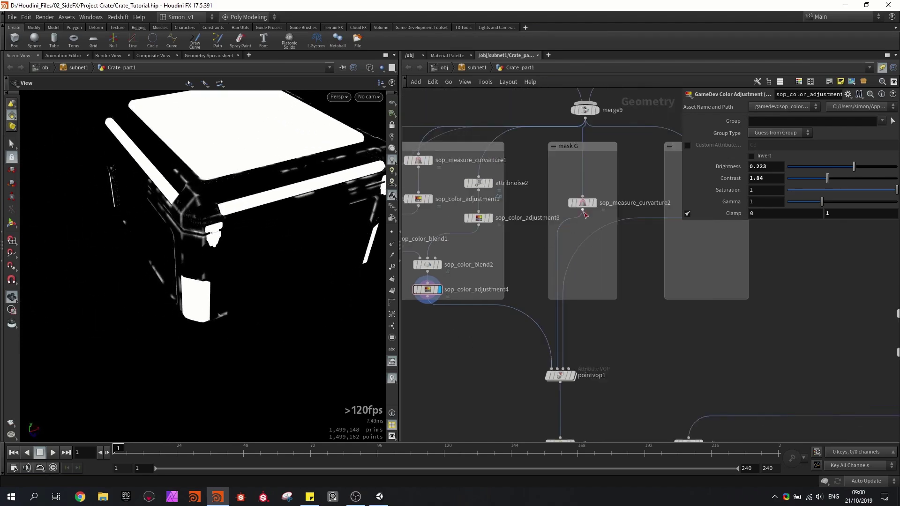
{"action": "scroll", "coordinate": [594, 202], "scroll_direction": "up", "scroll_amount": 1}
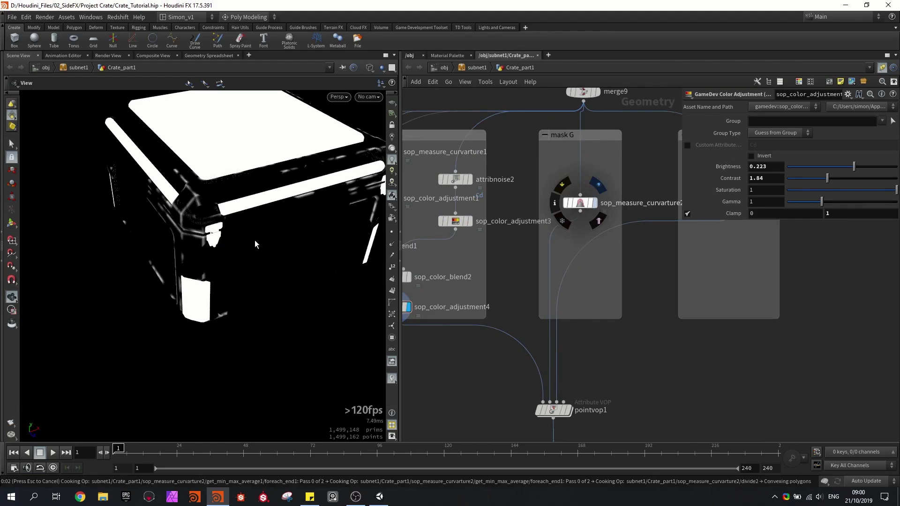
{"action": "left_click", "coordinate": [593, 203]}
{"action": "left_click_drag", "start_coordinate": [221, 224], "coordinate": [287, 229]}
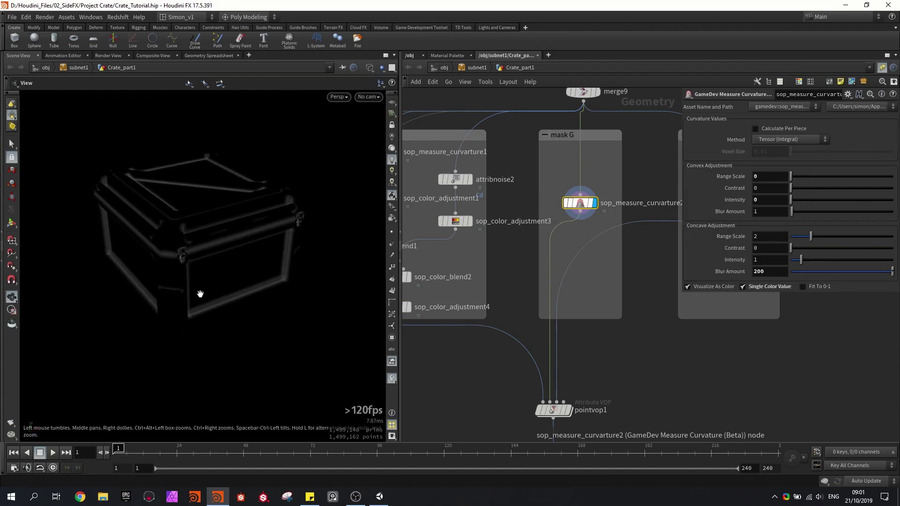
{"action": "mouse_move", "coordinate": [200, 294]}
{"action": "left_mouse_down"}
{"action": "mouse_move", "coordinate": [159, 275]}
{"action": "mouse_move", "coordinate": [249, 317]}
{"action": "mouse_move", "coordinate": [229, 322]}
{"action": "mouse_move", "coordinate": [195, 294]}
{"action": "left_mouse_up"}
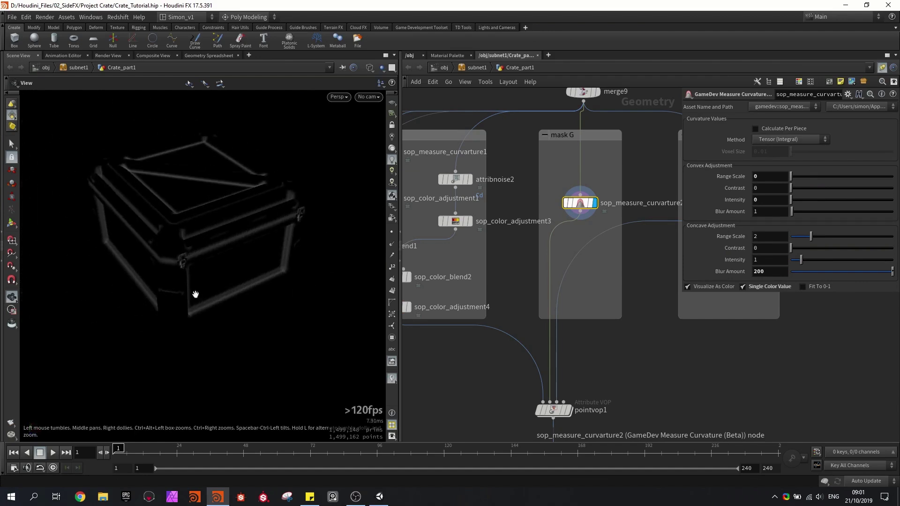
Step: Display sop_color_gradient1 and examine the vertical gradient mask on the crate
{"action": "middle_click_drag", "start_coordinate": [600, 300], "coordinate": [536, 299]}
{"action": "scroll", "coordinate": [535, 298], "scroll_direction": "down", "scroll_amount": 3}
{"action": "scroll", "coordinate": [614, 257], "scroll_direction": "up", "scroll_amount": 3}
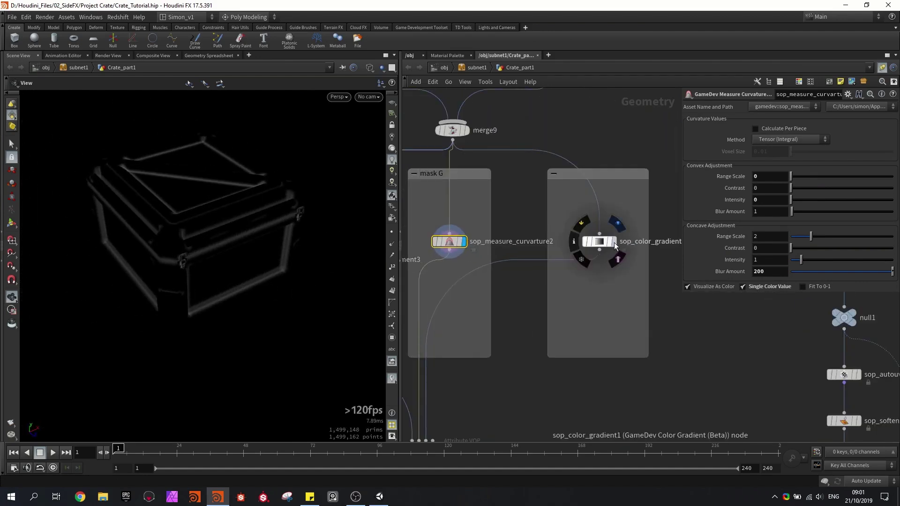
{"action": "left_click", "coordinate": [613, 243]}
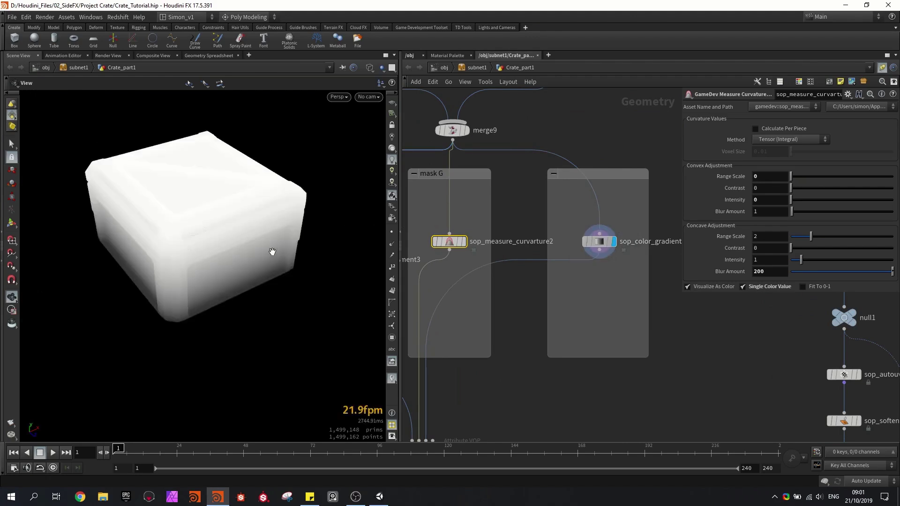
{"action": "left_click_drag", "start_coordinate": [272, 251], "coordinate": [226, 187]}
Step: Display pointvop1 to examine the three masks combined as vertex colors on the crate
{"action": "middle_click_drag", "start_coordinate": [510, 374], "coordinate": [577, 220]}
{"action": "left_click", "coordinate": [488, 296]}
{"action": "key", "text": "r"}
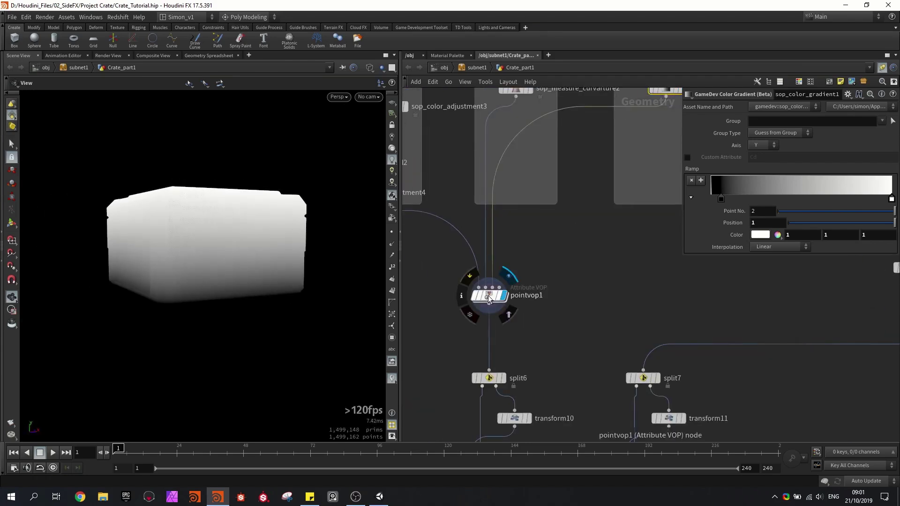
{"action": "mouse_move", "coordinate": [246, 279]}
{"action": "left_mouse_down"}
{"action": "mouse_move", "coordinate": [263, 289]}
{"action": "mouse_move", "coordinate": [259, 326]}
{"action": "mouse_move", "coordinate": [243, 293]}
{"action": "left_mouse_up"}
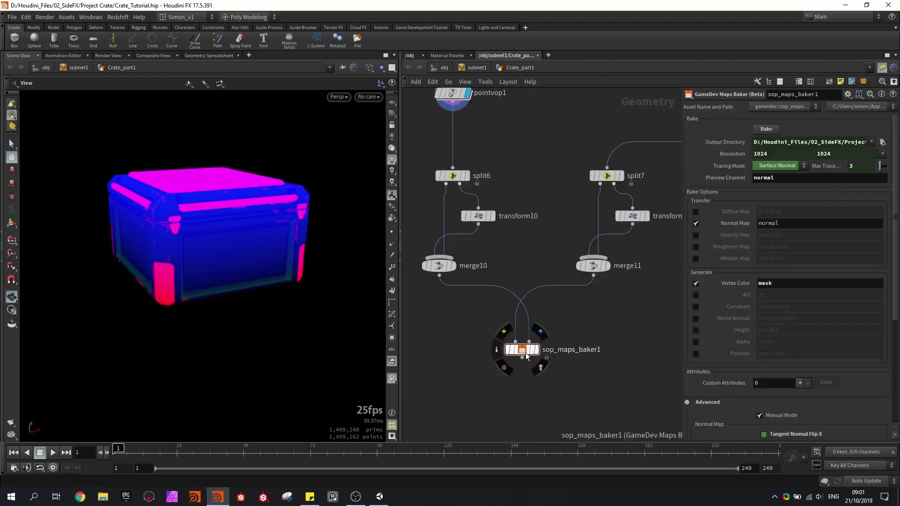
Step: Select sop_maps_baker1 to examine its bake settings, and bring the neighbouring node network leading to the crate output into view
{"action": "left_click", "coordinate": [525, 351]}
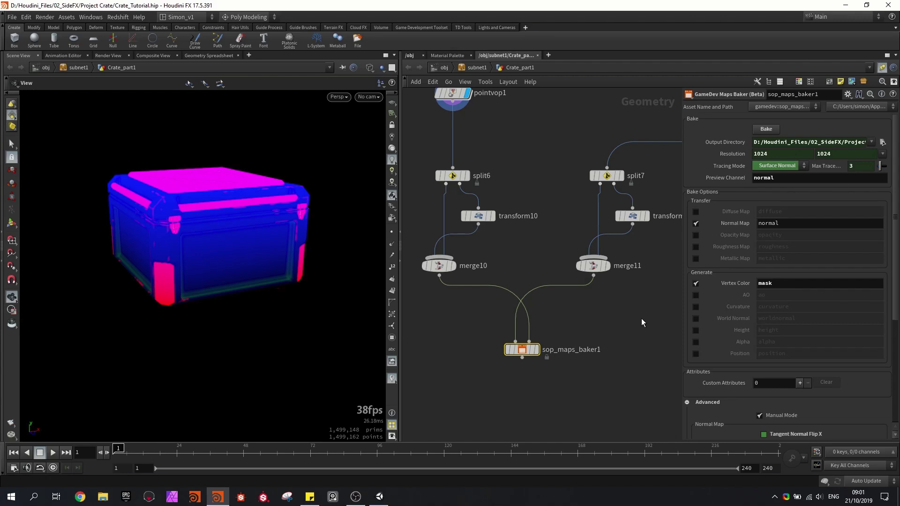
{"action": "middle_click_drag", "start_coordinate": [650, 310], "coordinate": [441, 199]}
{"action": "scroll", "coordinate": [575, 289], "scroll_direction": "down", "scroll_amount": 2}
{"action": "scroll", "coordinate": [513, 259], "scroll_direction": "down", "scroll_amount": 4}
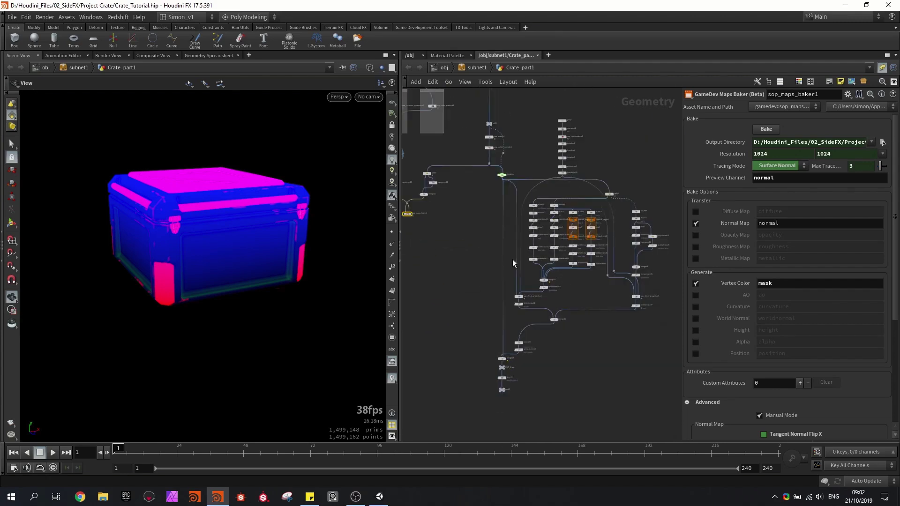
Step: Select the unity_material1 node just before the crate output and inspect its geometry from another angle
{"action": "scroll", "coordinate": [521, 300], "scroll_direction": "up", "scroll_amount": 8}
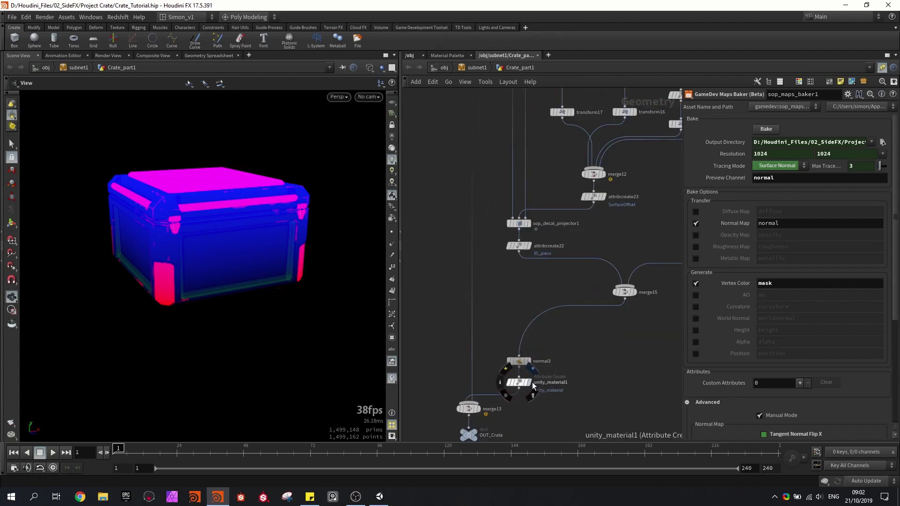
{"action": "left_click", "coordinate": [527, 382]}
{"action": "mouse_move", "coordinate": [253, 217]}
{"action": "left_mouse_down"}
{"action": "mouse_move", "coordinate": [141, 188]}
{"action": "mouse_move", "coordinate": [227, 183]}
{"action": "mouse_move", "coordinate": [187, 273]}
{"action": "mouse_move", "coordinate": [309, 300]}
{"action": "mouse_move", "coordinate": [231, 275]}
{"action": "mouse_move", "coordinate": [211, 241]}
{"action": "mouse_move", "coordinate": [217, 213]}
{"action": "mouse_move", "coordinate": [253, 254]}
{"action": "left_mouse_up"}
{"action": "key", "text": "w"}
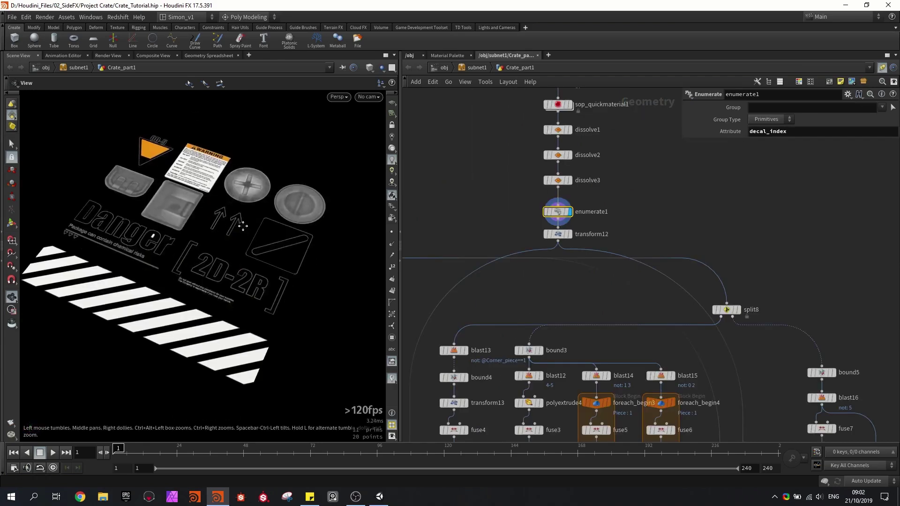
Step: Display enumerate1 and examine the sheet of decals from the front and at an angle
{"action": "left_click_drag", "start_coordinate": [253, 253], "coordinate": [239, 210]}
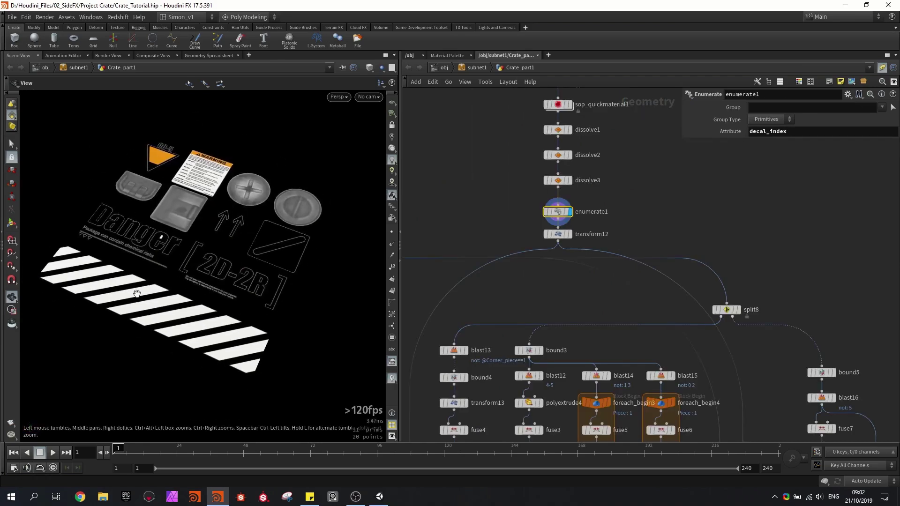
{"action": "left_click_drag", "start_coordinate": [219, 260], "coordinate": [278, 295]}
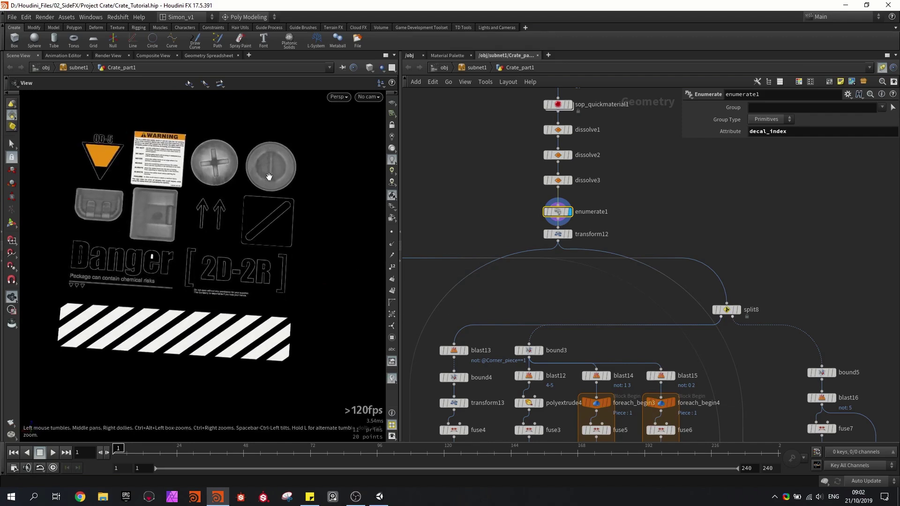
{"action": "left_click_drag", "start_coordinate": [257, 259], "coordinate": [214, 266]}
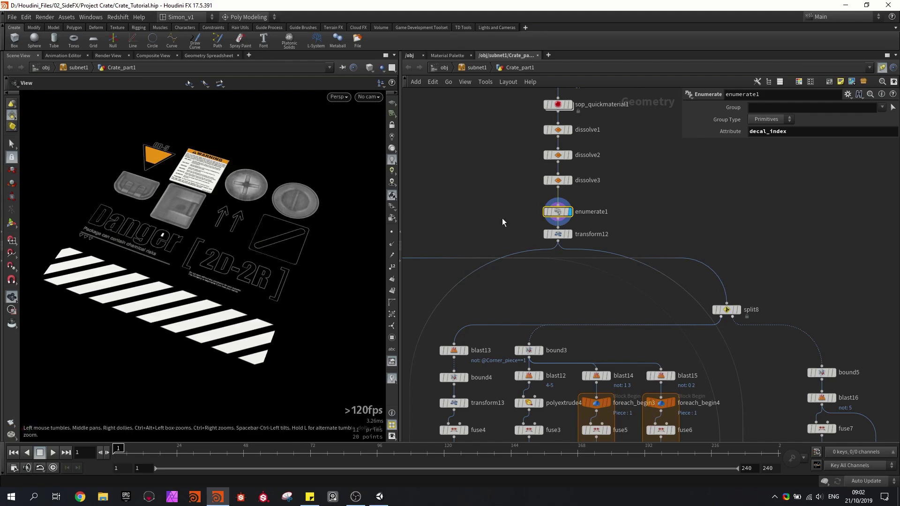
Step: Display the decal points at add1, and display sop_decal_projector1 to examine the decals placed around the crate
{"action": "scroll", "coordinate": [576, 220], "scroll_direction": "down", "scroll_amount": 3}
{"action": "middle_click_drag", "start_coordinate": [576, 220], "coordinate": [558, 164]}
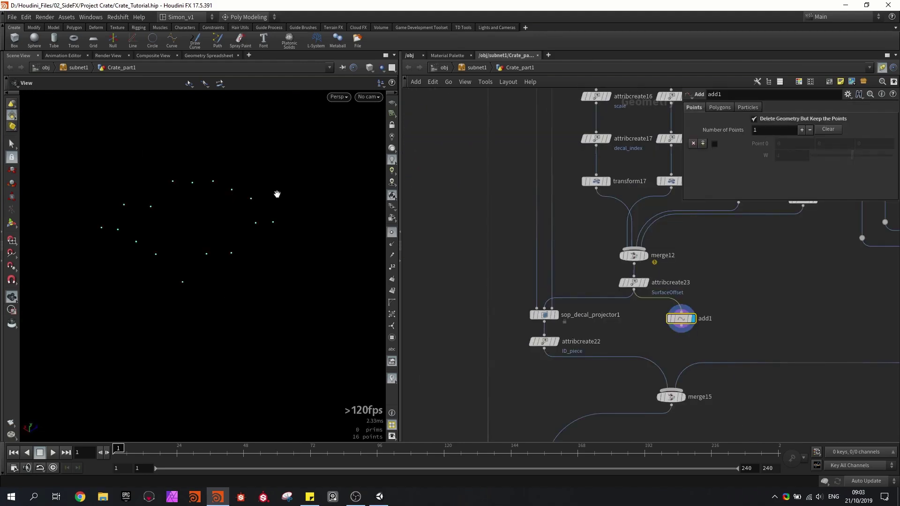
{"action": "left_click", "coordinate": [556, 315]}
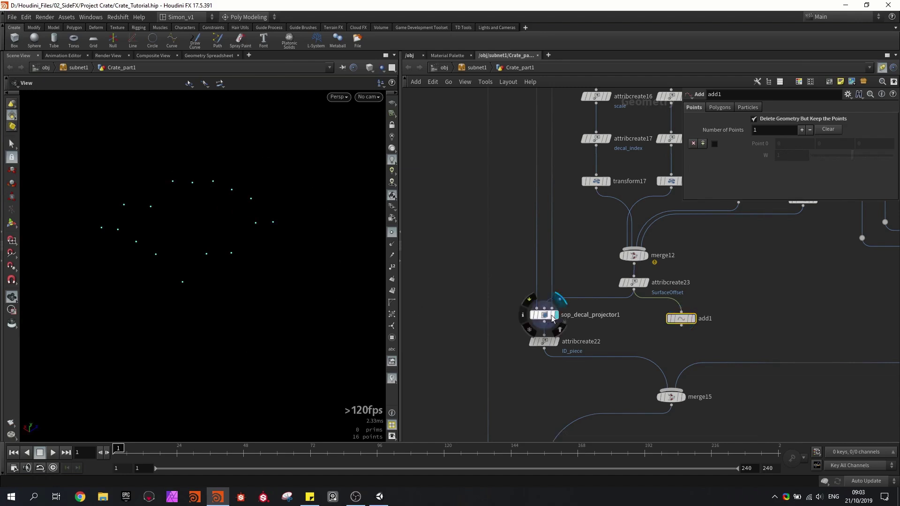
{"action": "left_click", "coordinate": [545, 316]}
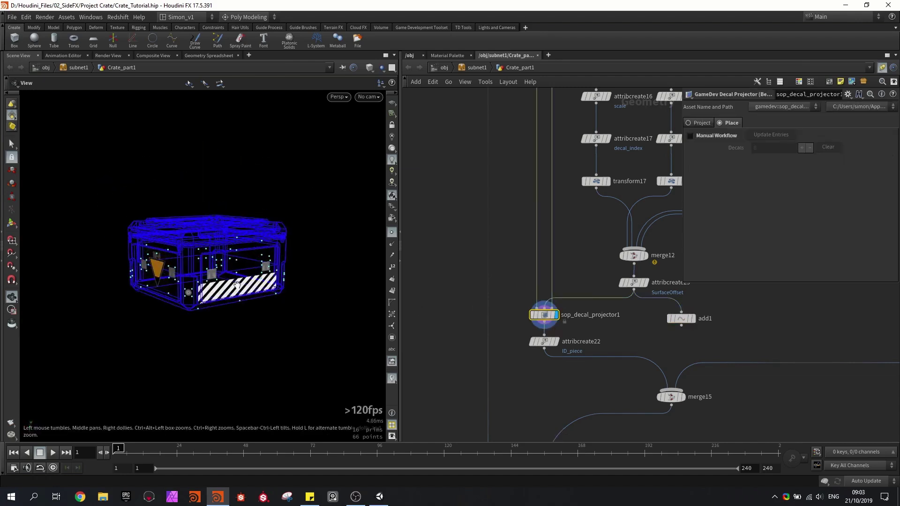
{"action": "scroll", "coordinate": [237, 285], "scroll_direction": "up", "scroll_amount": 3}
{"action": "left_click_drag", "start_coordinate": [236, 286], "coordinate": [218, 280]}
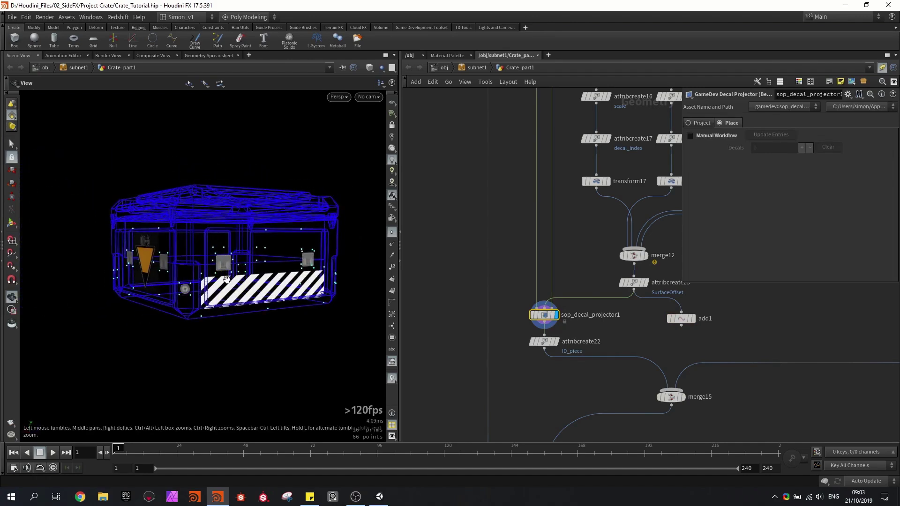
{"action": "left_click_drag", "start_coordinate": [311, 291], "coordinate": [325, 305]}
Step: Display the part1 null below blast11 to view the crate base with its projected decals
{"action": "middle_click_drag", "start_coordinate": [535, 398], "coordinate": [550, 301]}
{"action": "scroll", "coordinate": [550, 300], "scroll_direction": "down", "scroll_amount": 4}
{"action": "middle_click_drag", "start_coordinate": [527, 421], "coordinate": [479, 303]}
{"action": "scroll", "coordinate": [480, 304], "scroll_direction": "up", "scroll_amount": 4}
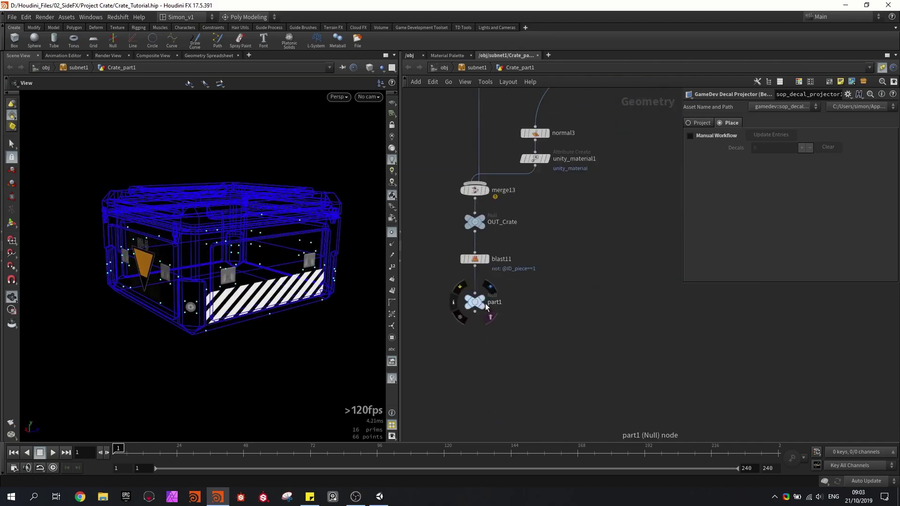
{"action": "left_click", "coordinate": [489, 287]}
{"action": "left_click", "coordinate": [479, 304]}
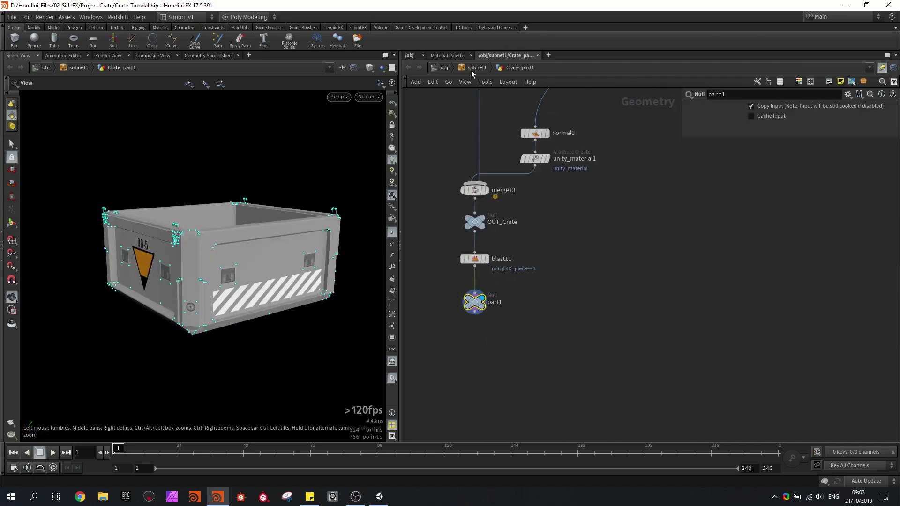
Step: Switch to Unity, raise the orange generated crate's lid with the Move tool, and examine the pile of crates
{"action": "key", "text": "alt+Tab"}
{"action": "mouse_move", "coordinate": [492, 262]}
{"action": "right_mouse_down"}
{"action": "mouse_move", "coordinate": [500, 275]}
{"action": "mouse_move", "coordinate": [491, 249]}
{"action": "right_mouse_up"}
{"action": "key", "text": "w"}
{"action": "left_click", "coordinate": [359, 189]}
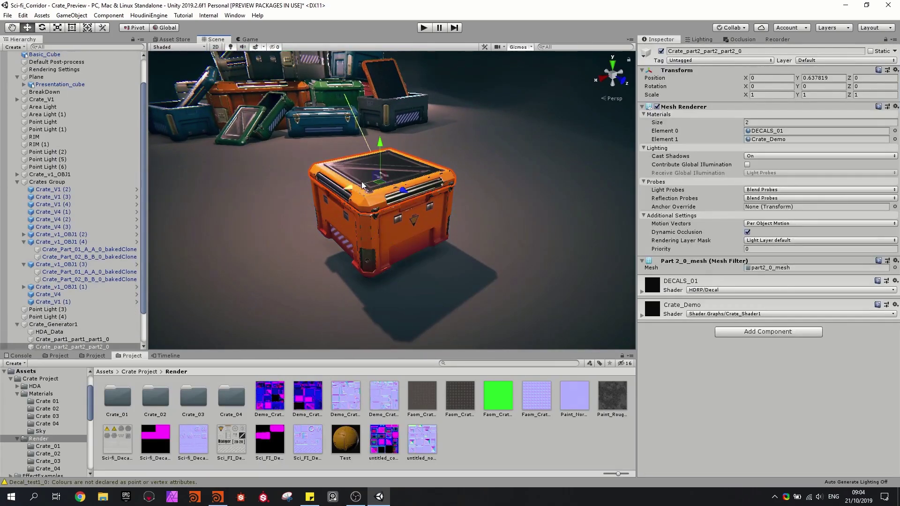
{"action": "left_click_drag", "start_coordinate": [381, 148], "coordinate": [367, 106]}
{"action": "key", "text": "e"}
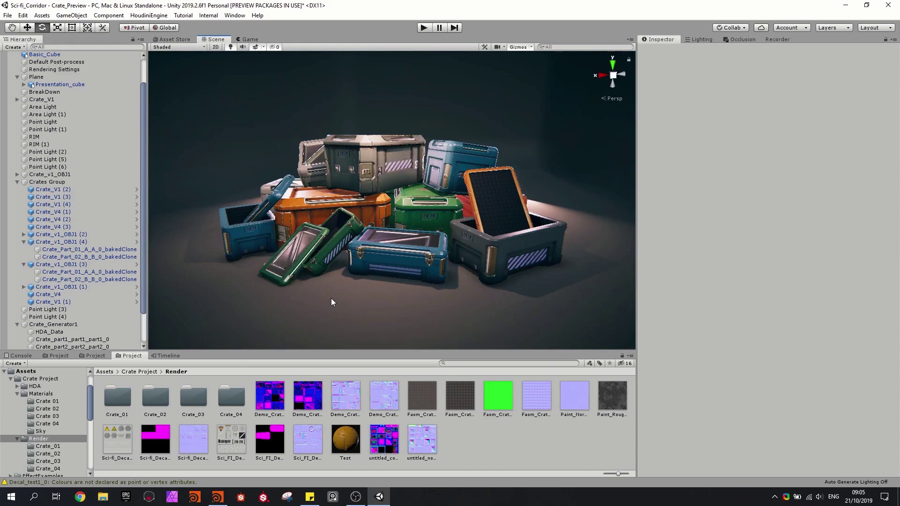
{"action": "left_click_drag", "start_coordinate": [450, 279], "coordinate": [431, 270], "text": "alt"}
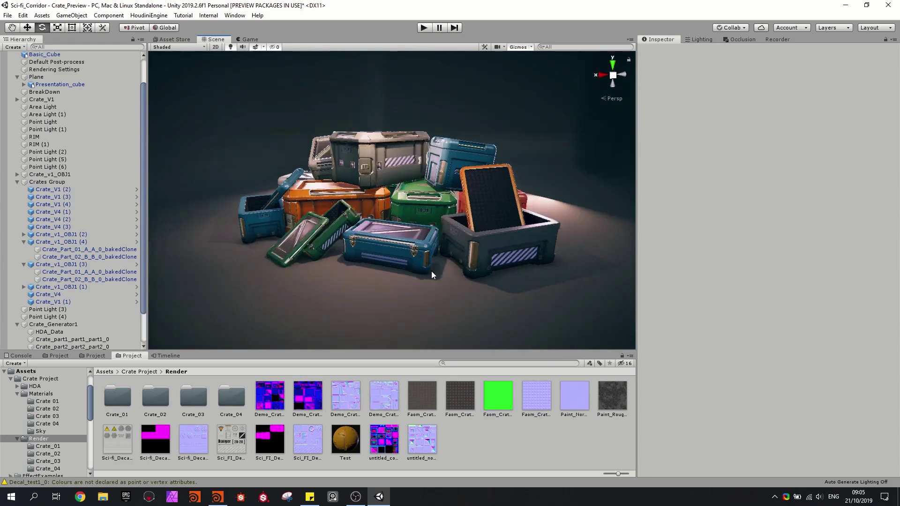